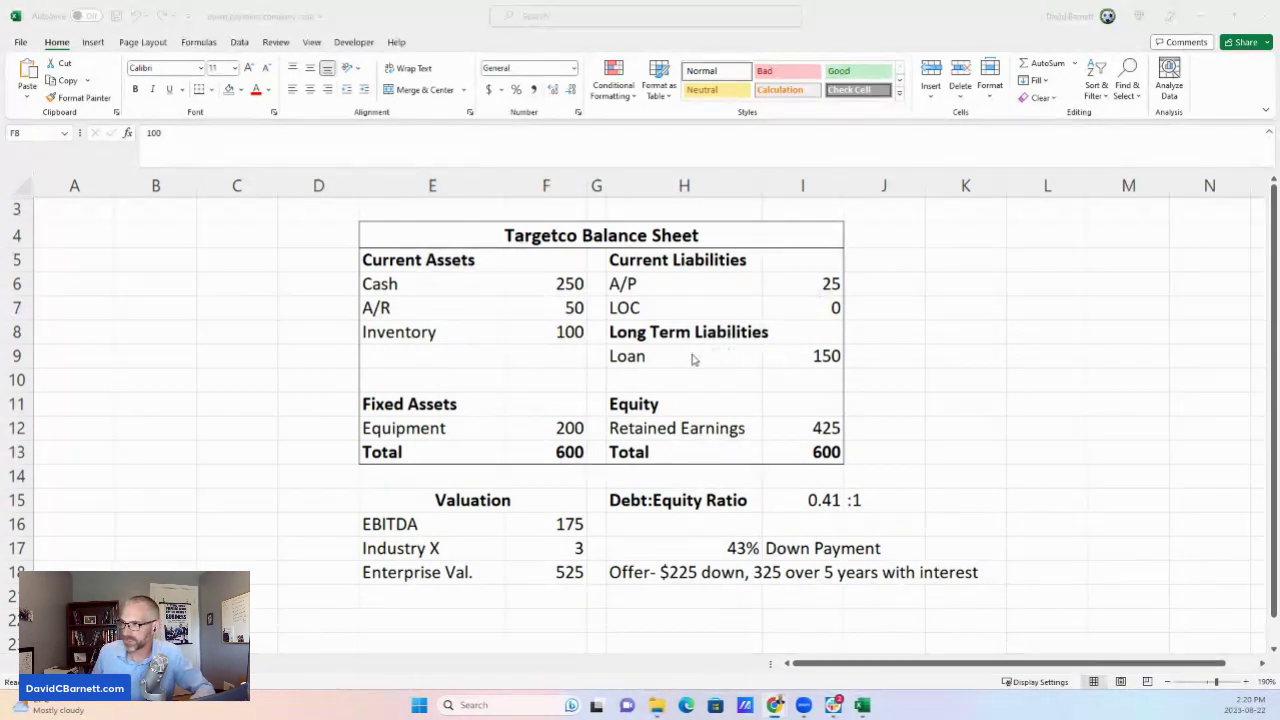
Examine the Targetco balance sheet's loan, retained earnings, total and cash, plus the EBITDA, industry multiple and enterprise value in the valuation
click(656, 357)
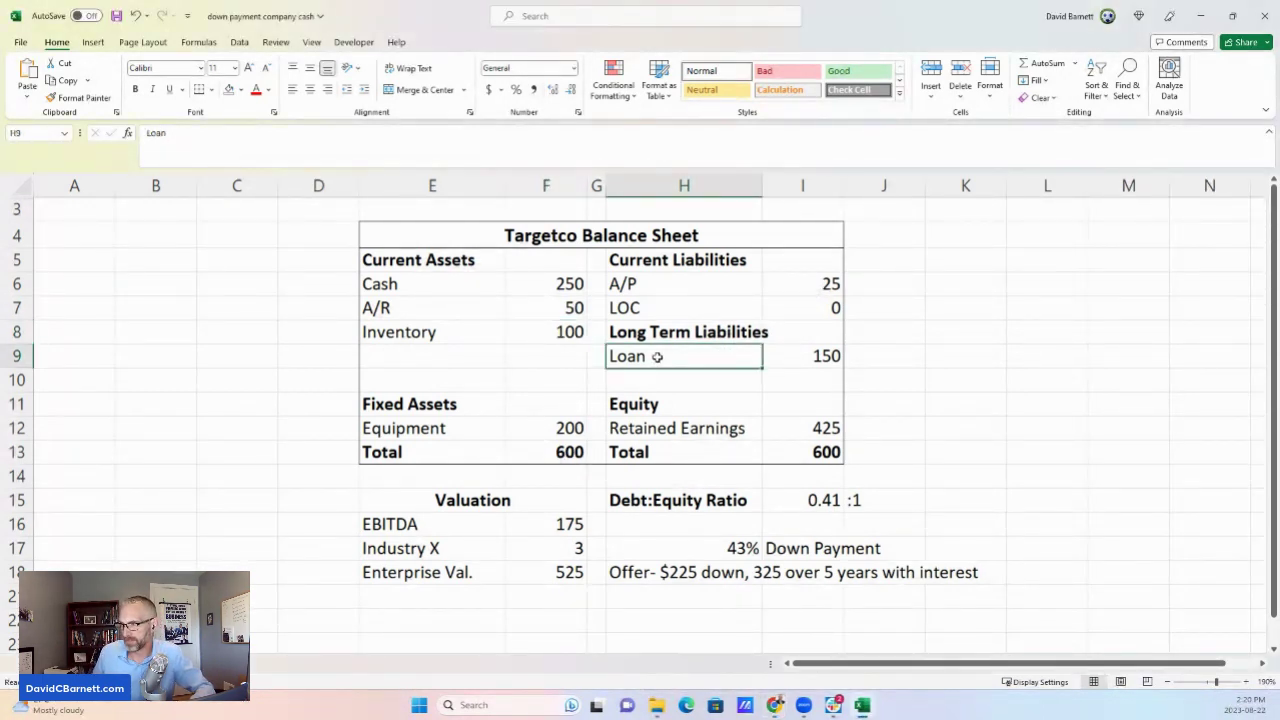
click(813, 357)
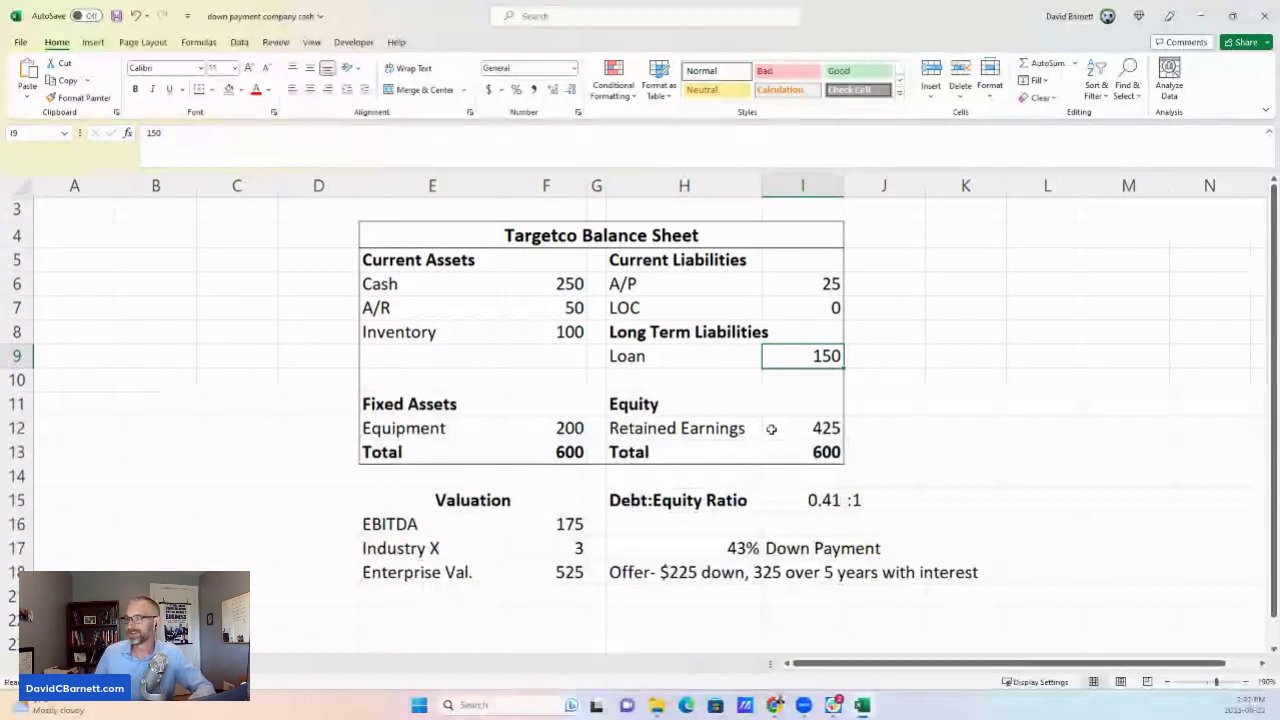
click(801, 428)
click(796, 446)
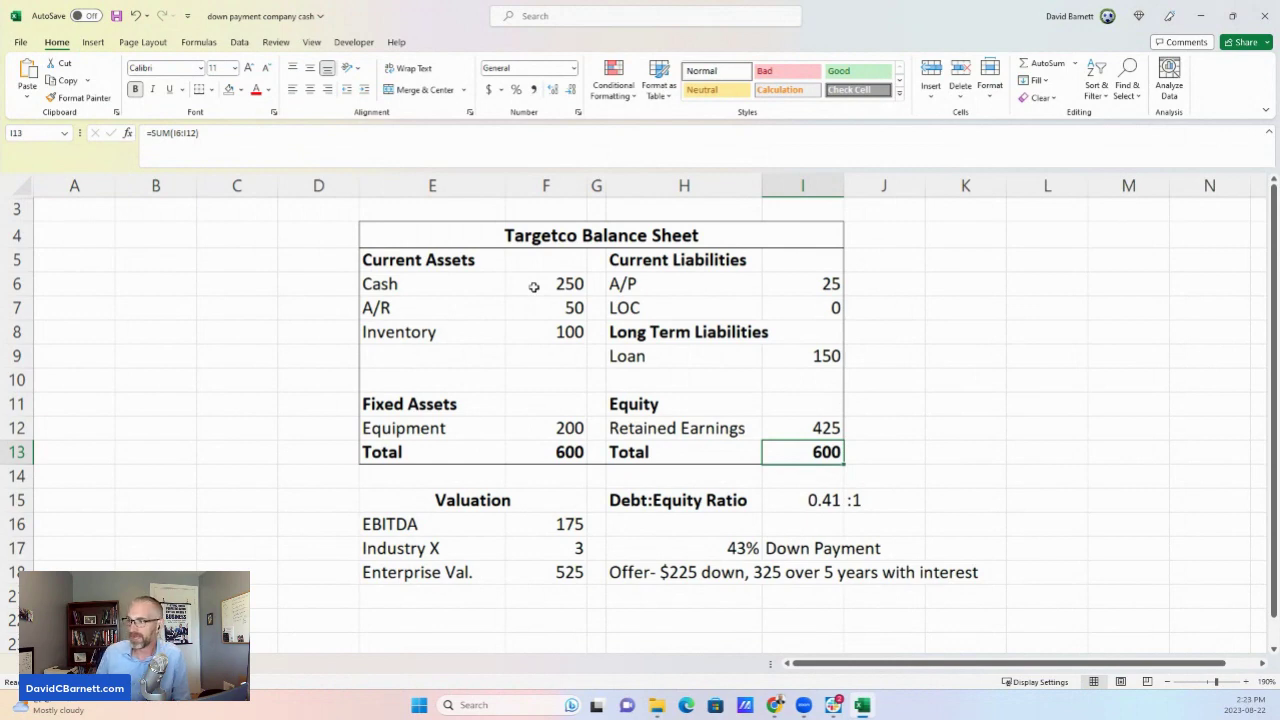
click(795, 428)
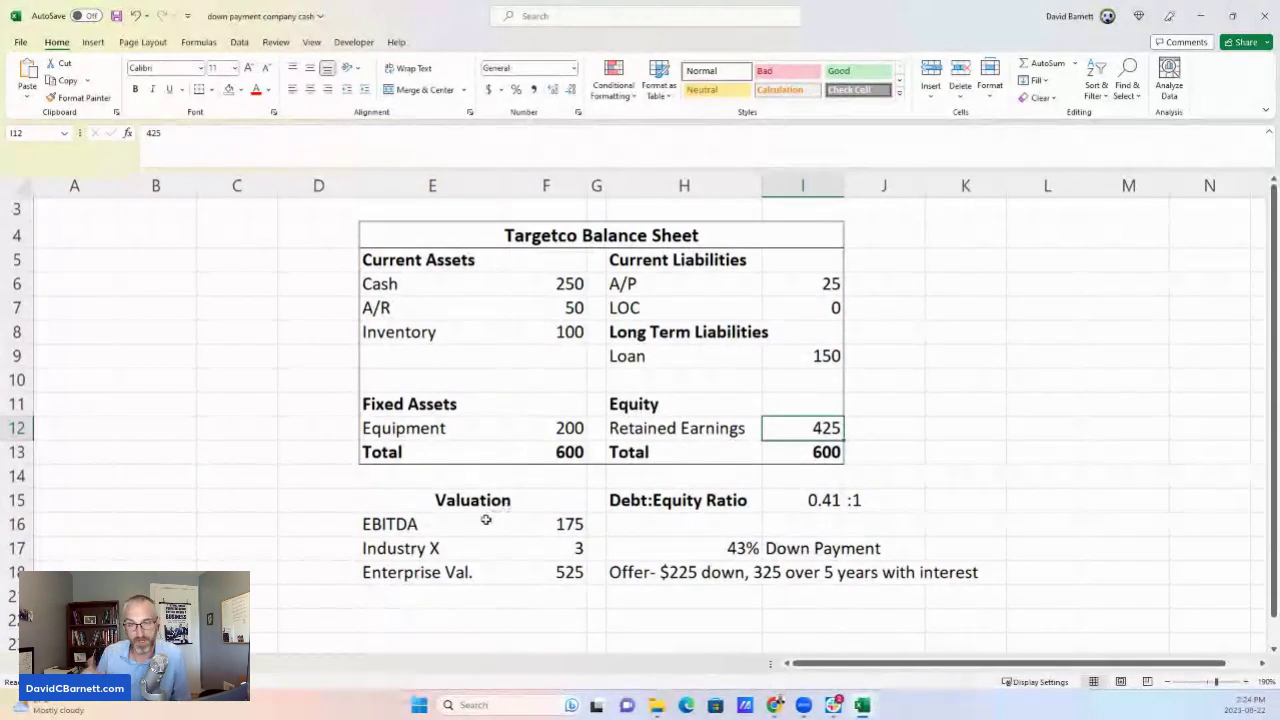
click(556, 524)
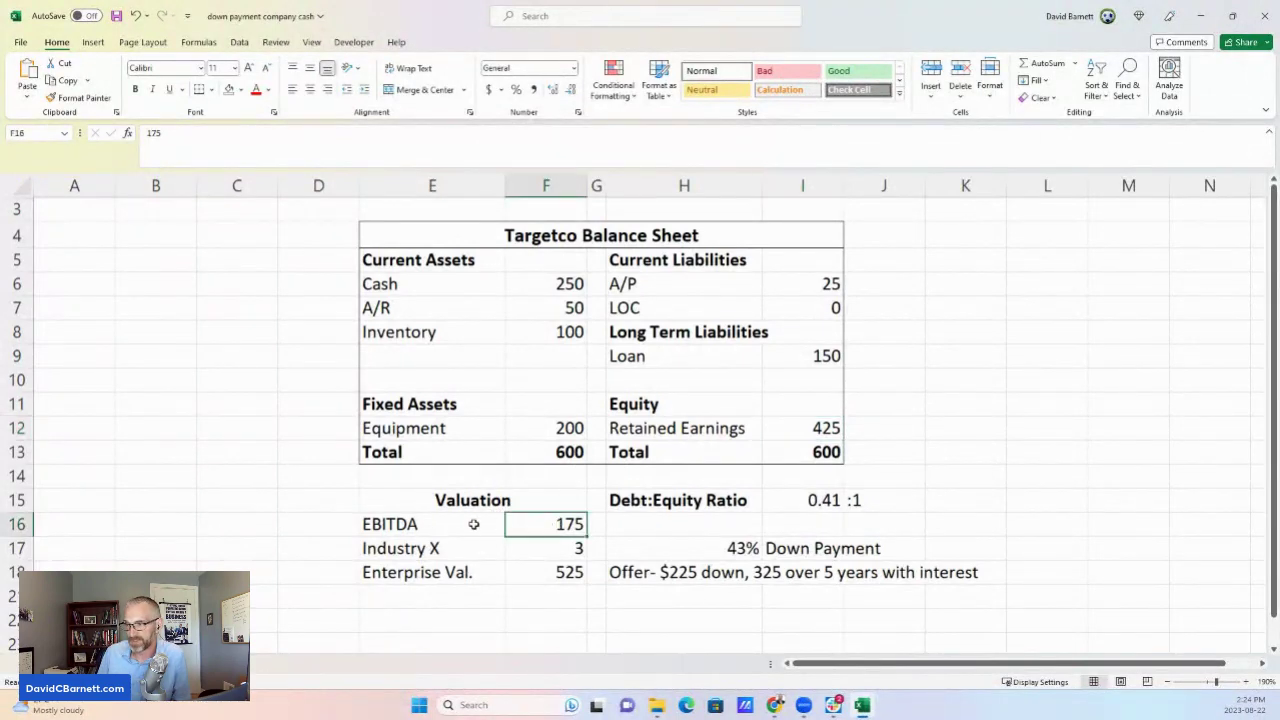
click(530, 552)
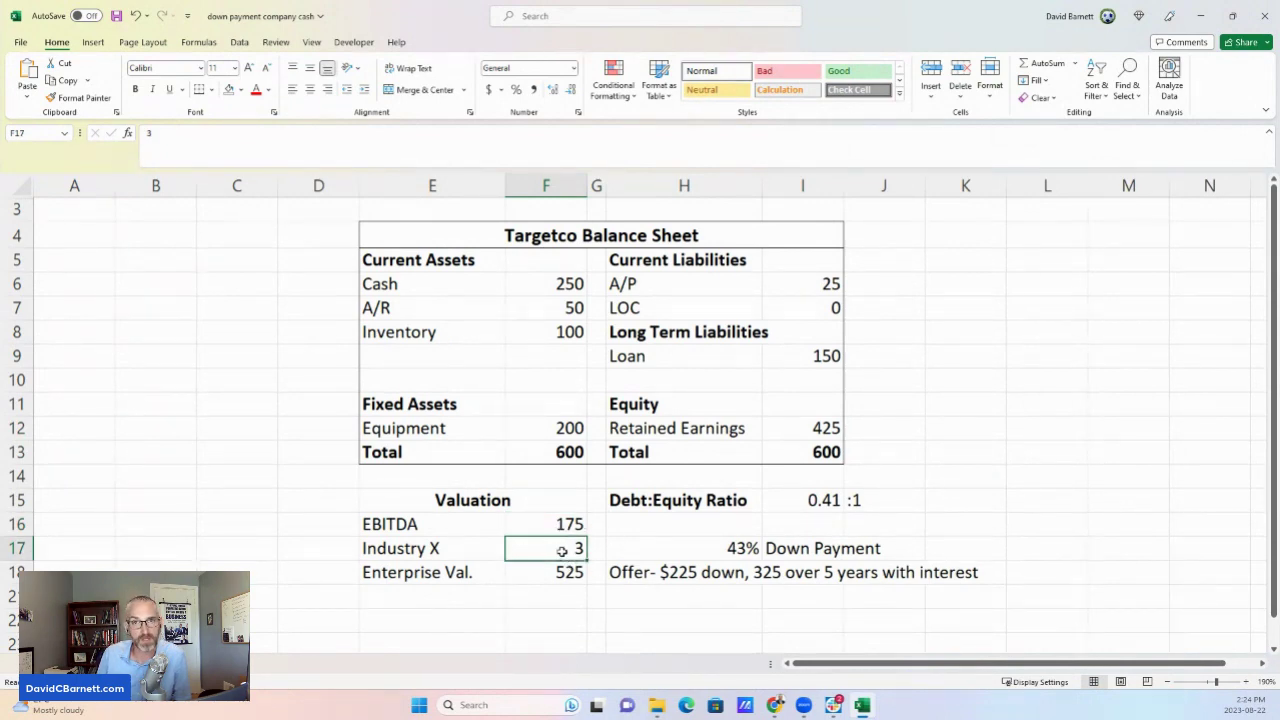
click(525, 574)
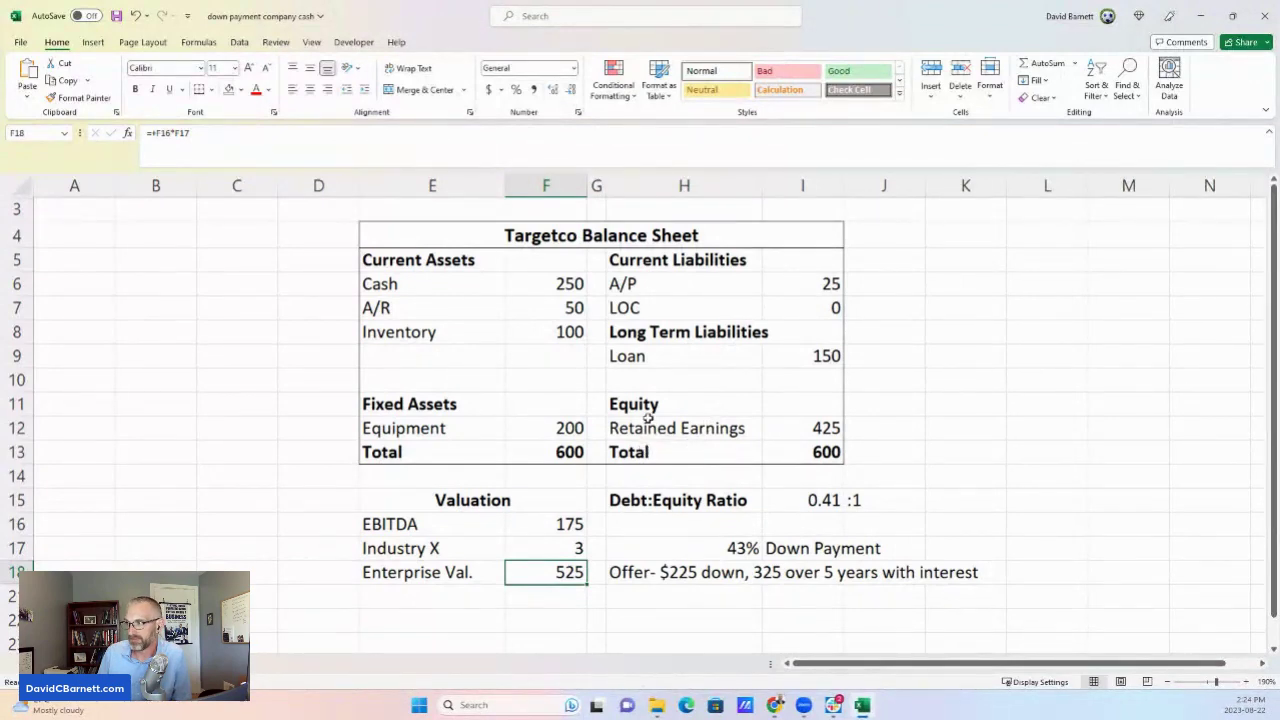
click(527, 285)
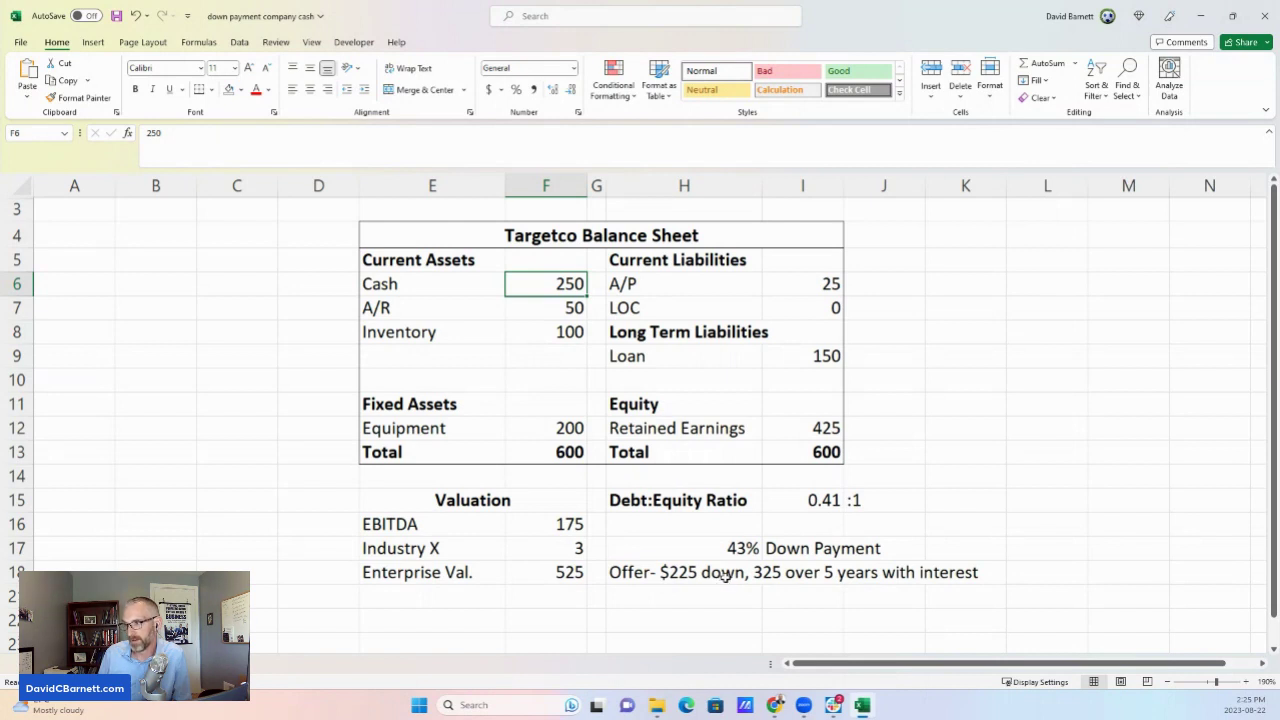
Correct the offer note in H18 to read "Offer- $225 down, 300 over 5 years with interest"
click(646, 577)
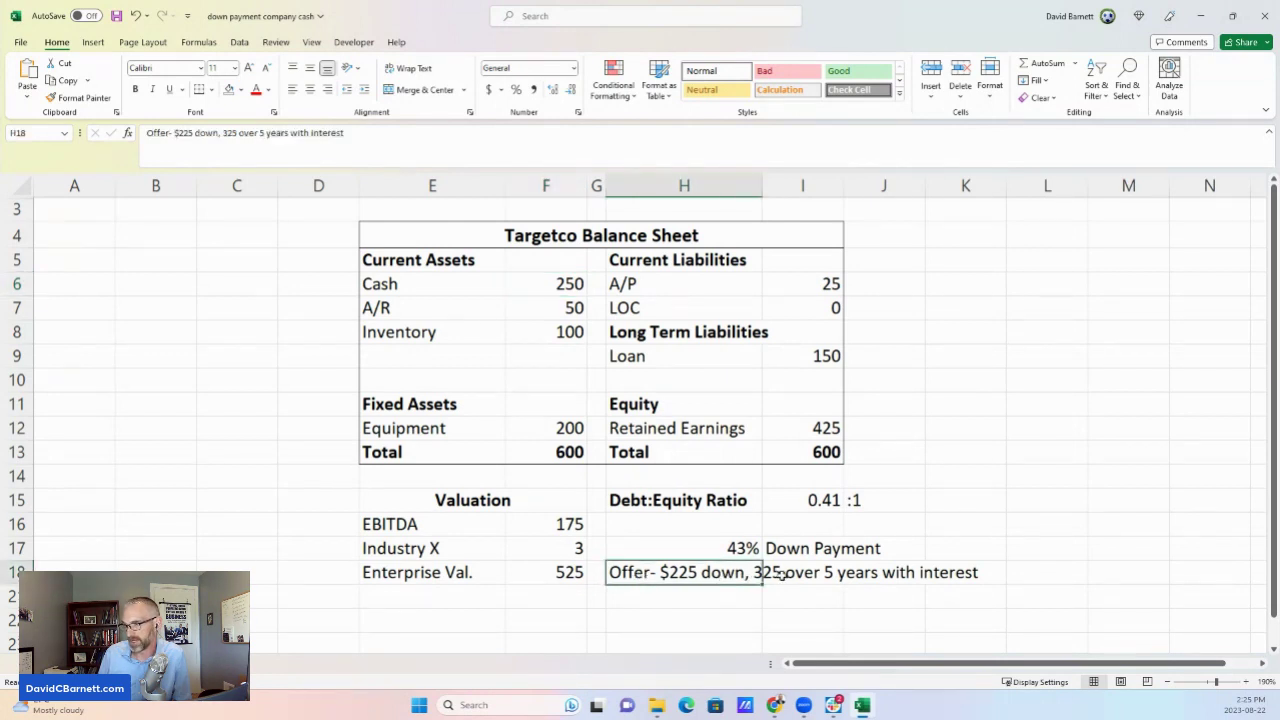
click(231, 133)
key(BackSpace)
key(BackSpace)
text(00)
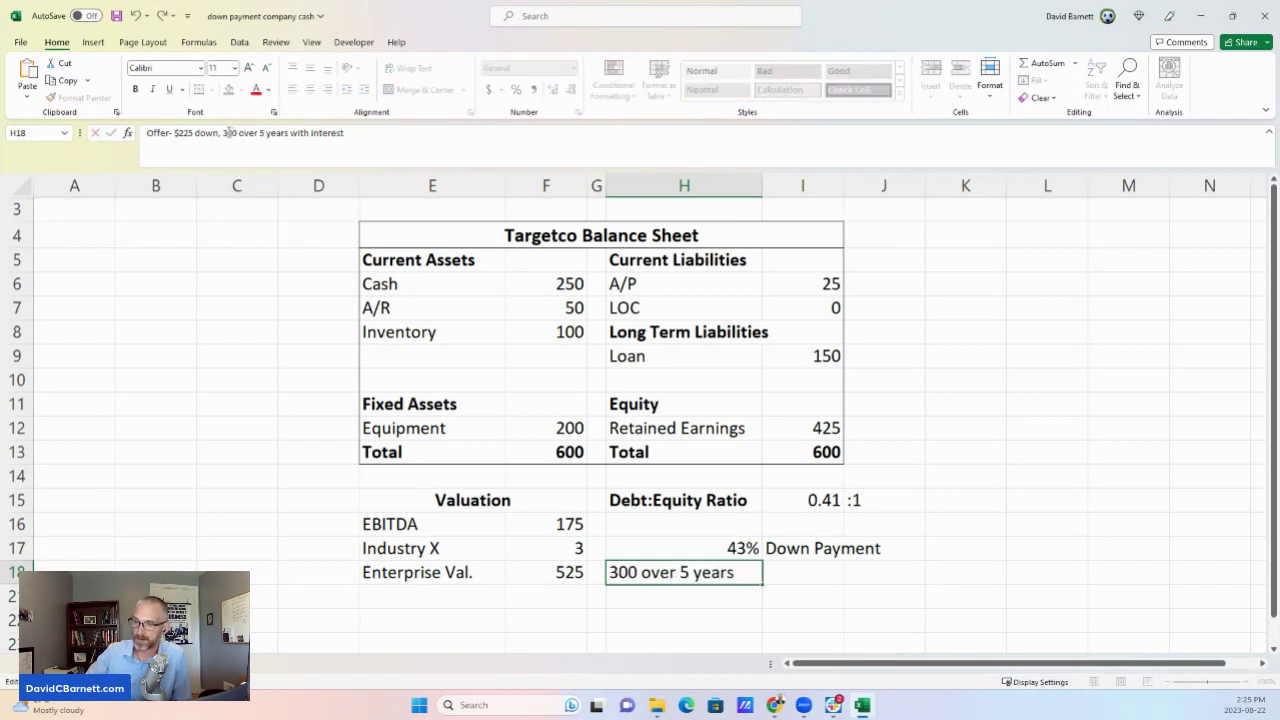
key(Return)
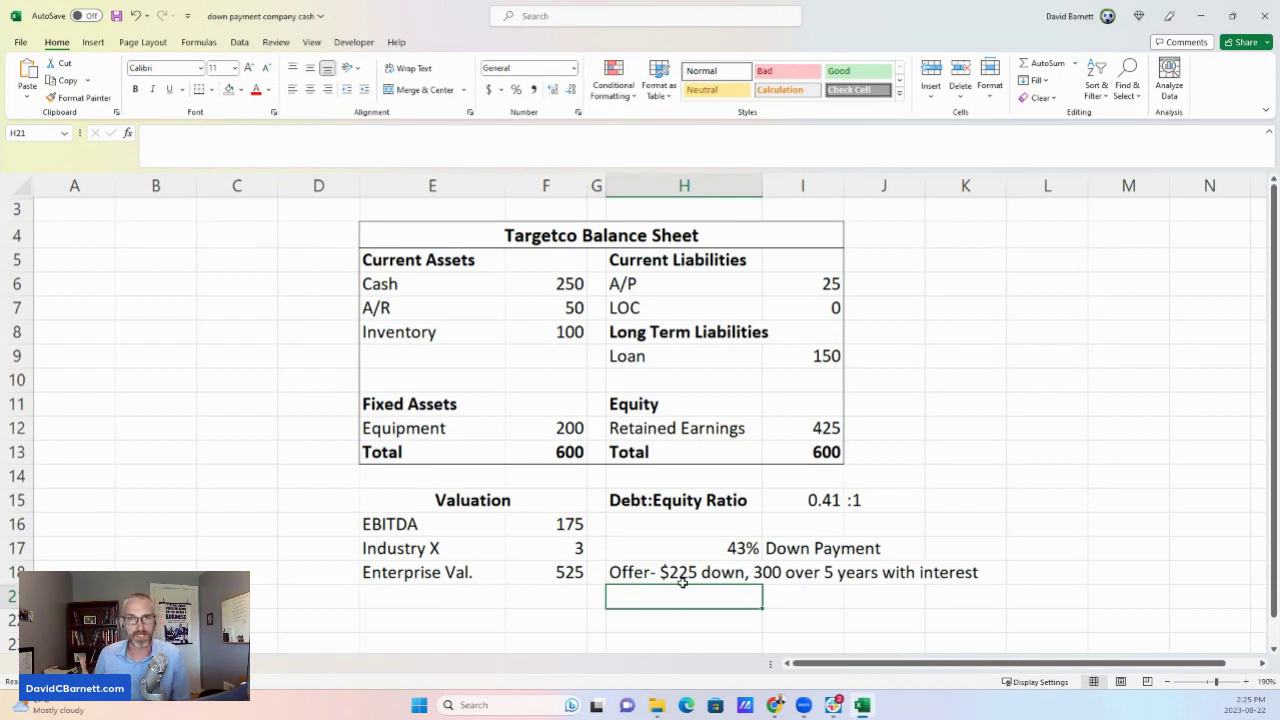
Review the down payment percentage, enterprise value, liabilities, equity, debt-to-equity formula, receivables, inventory and valuation inputs
click(681, 553)
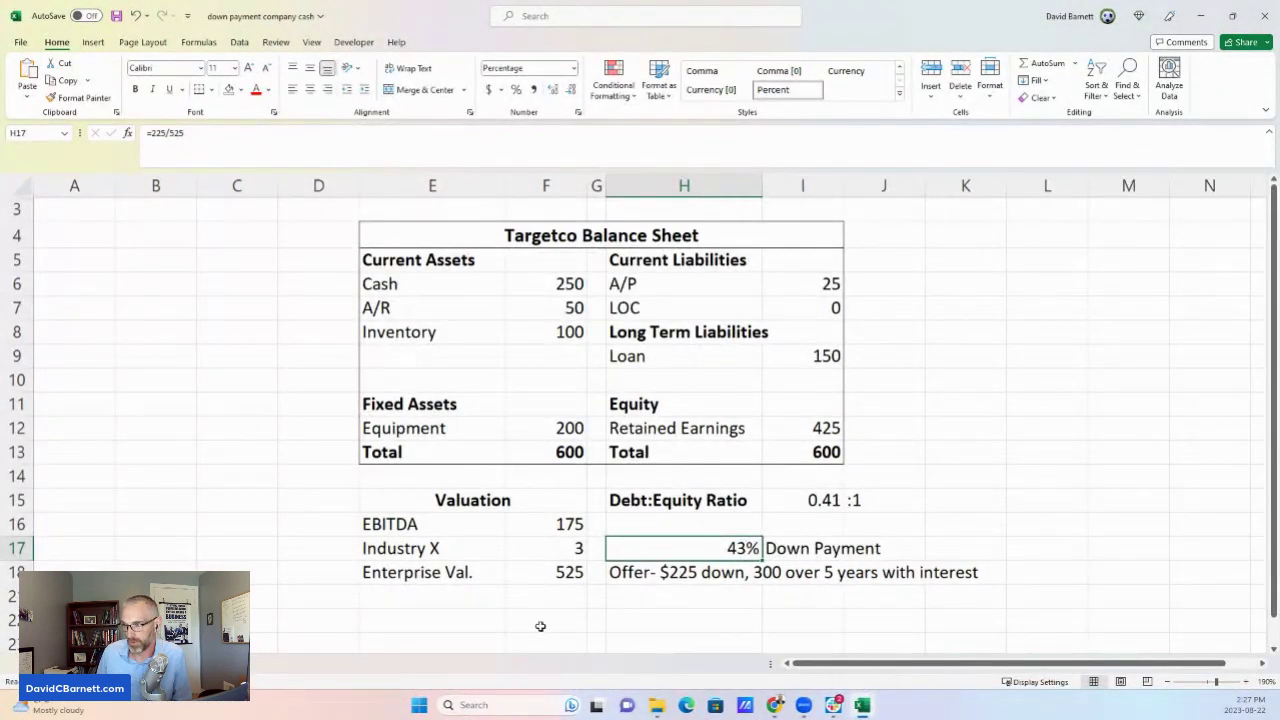
click(516, 577)
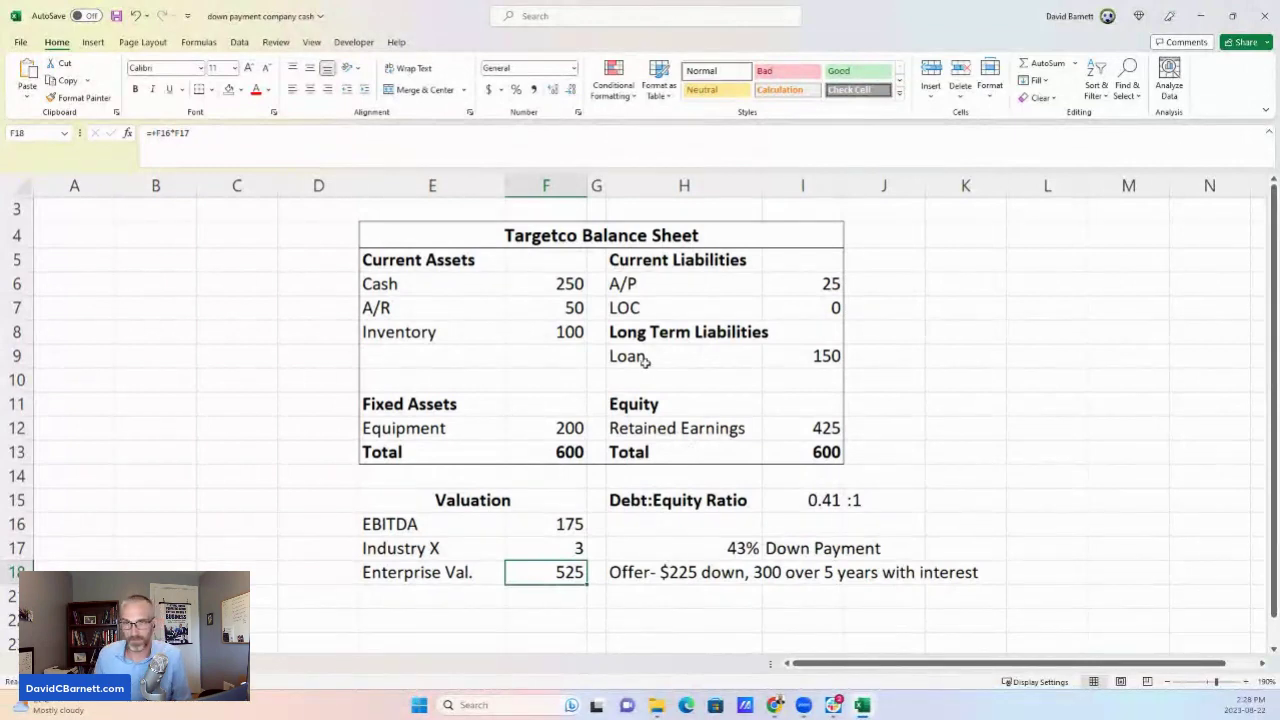
click(790, 283)
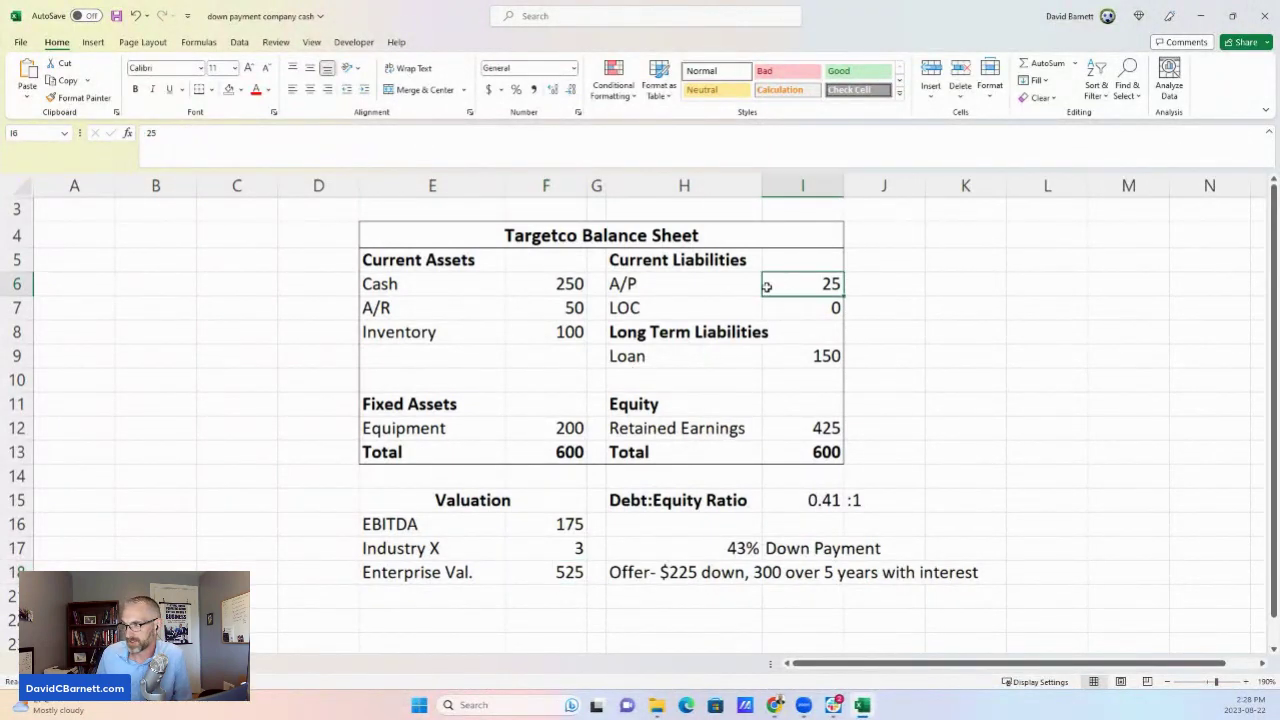
click(783, 359)
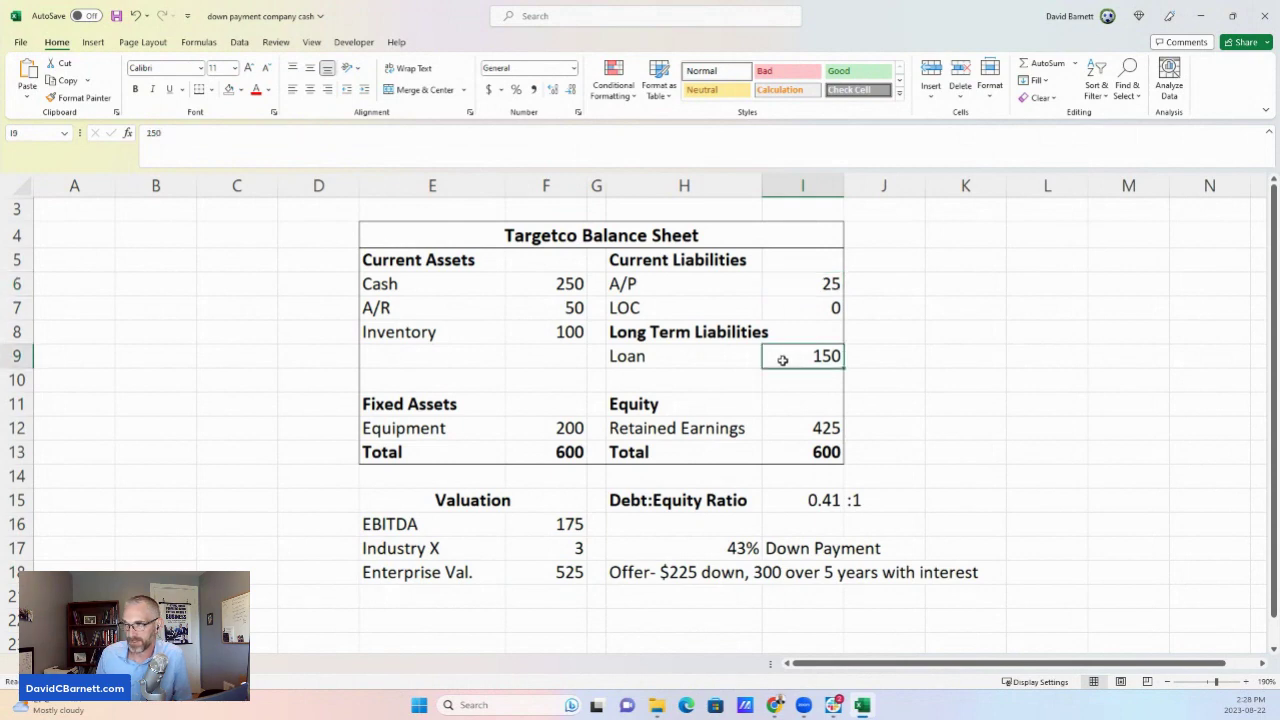
click(786, 427)
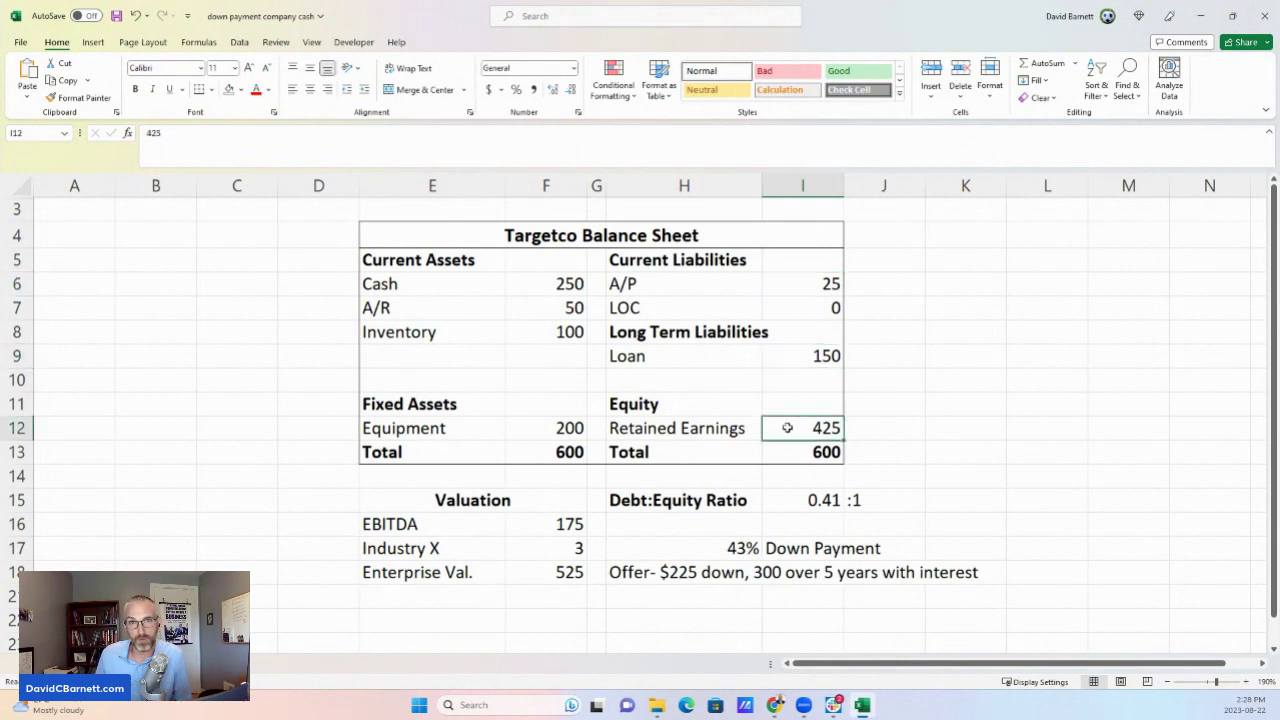
click(804, 499)
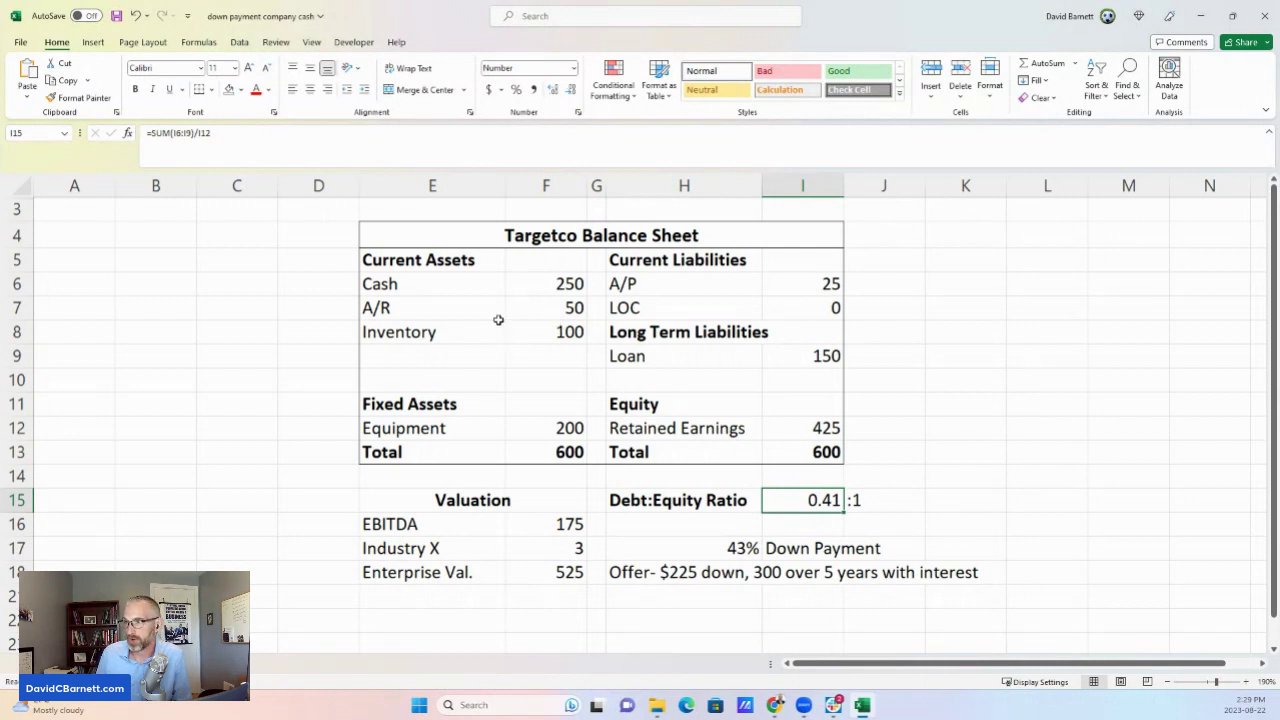
click(544, 309)
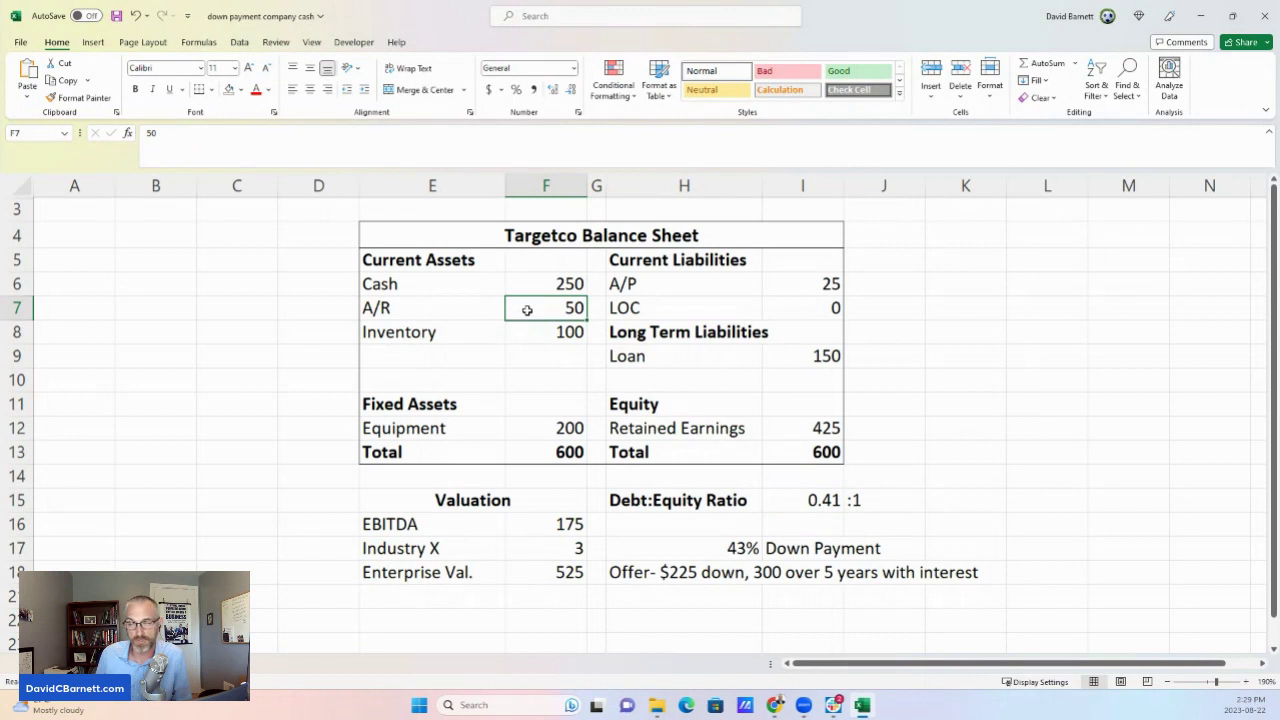
click(527, 332)
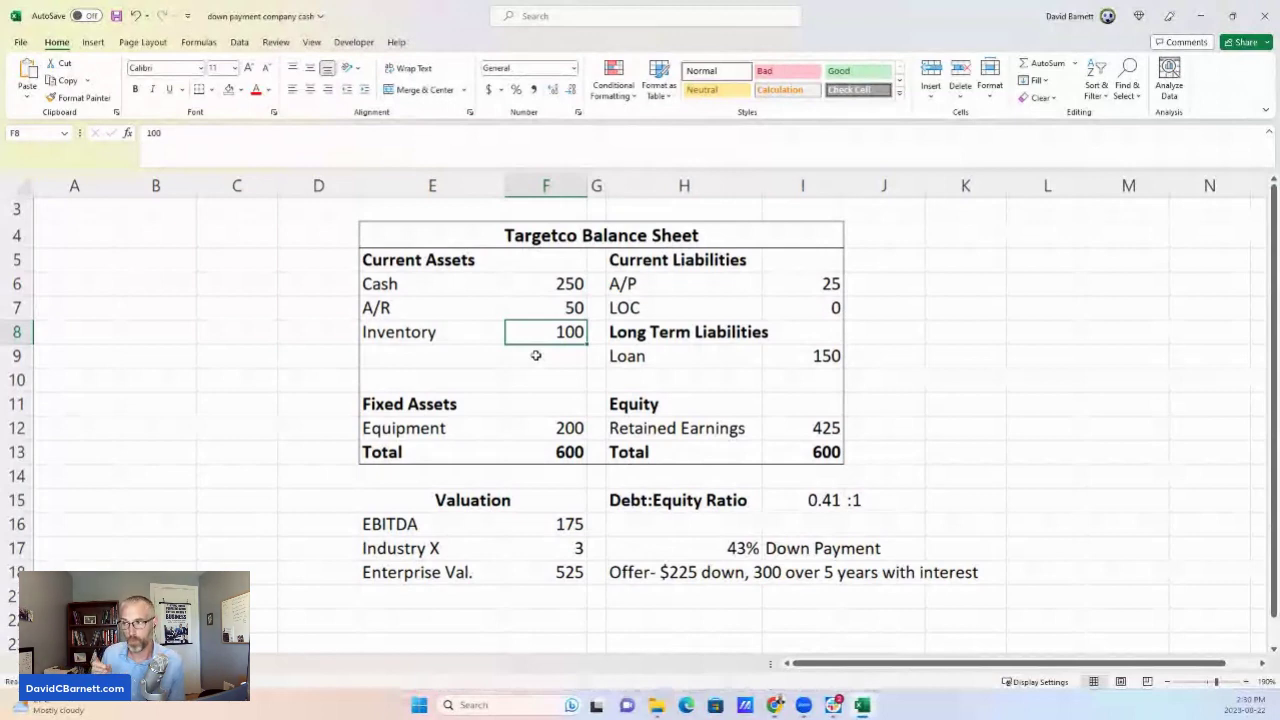
click(527, 525)
click(533, 549)
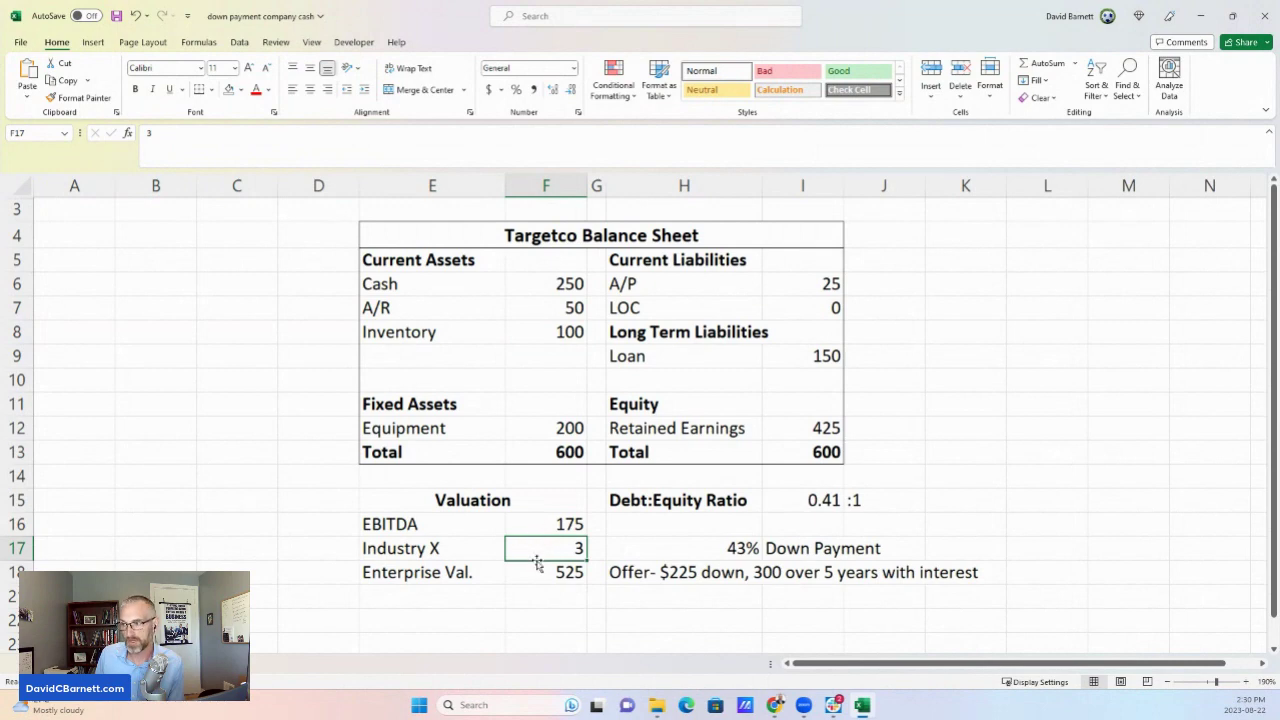
click(464, 578)
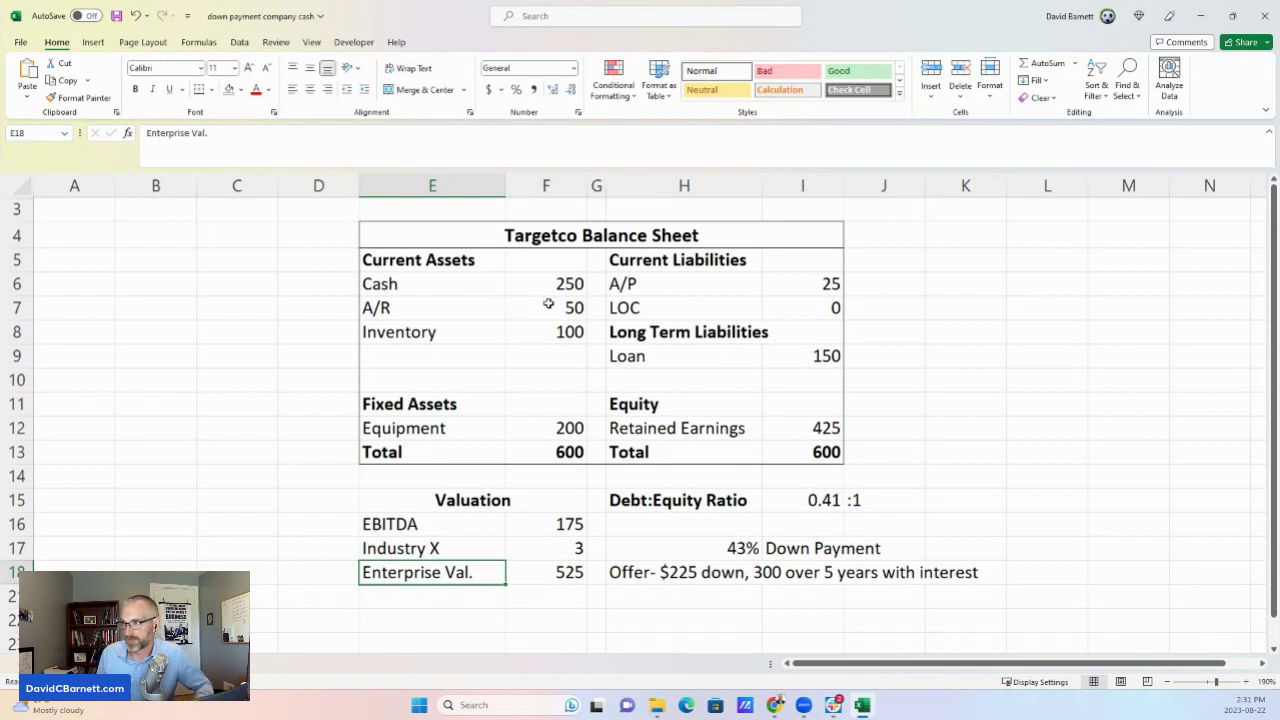
Set the LOC amount under Current Liabilities to 100
click(798, 306)
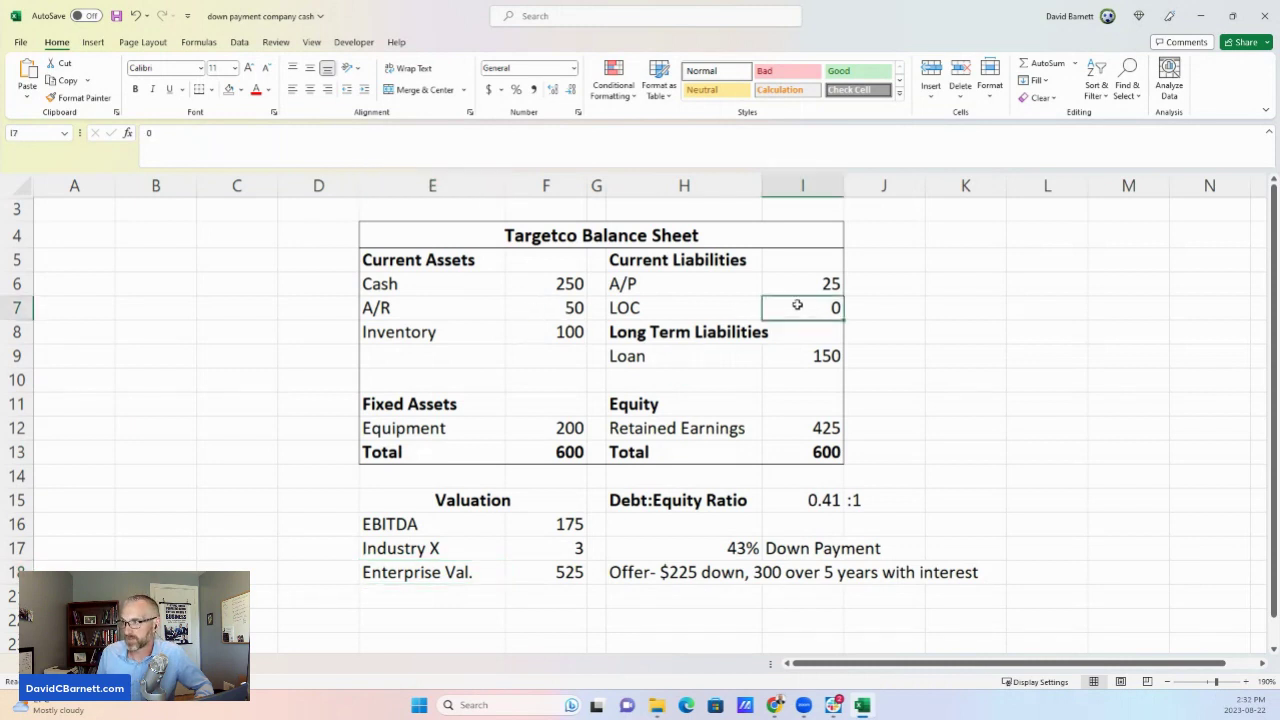
text(100)
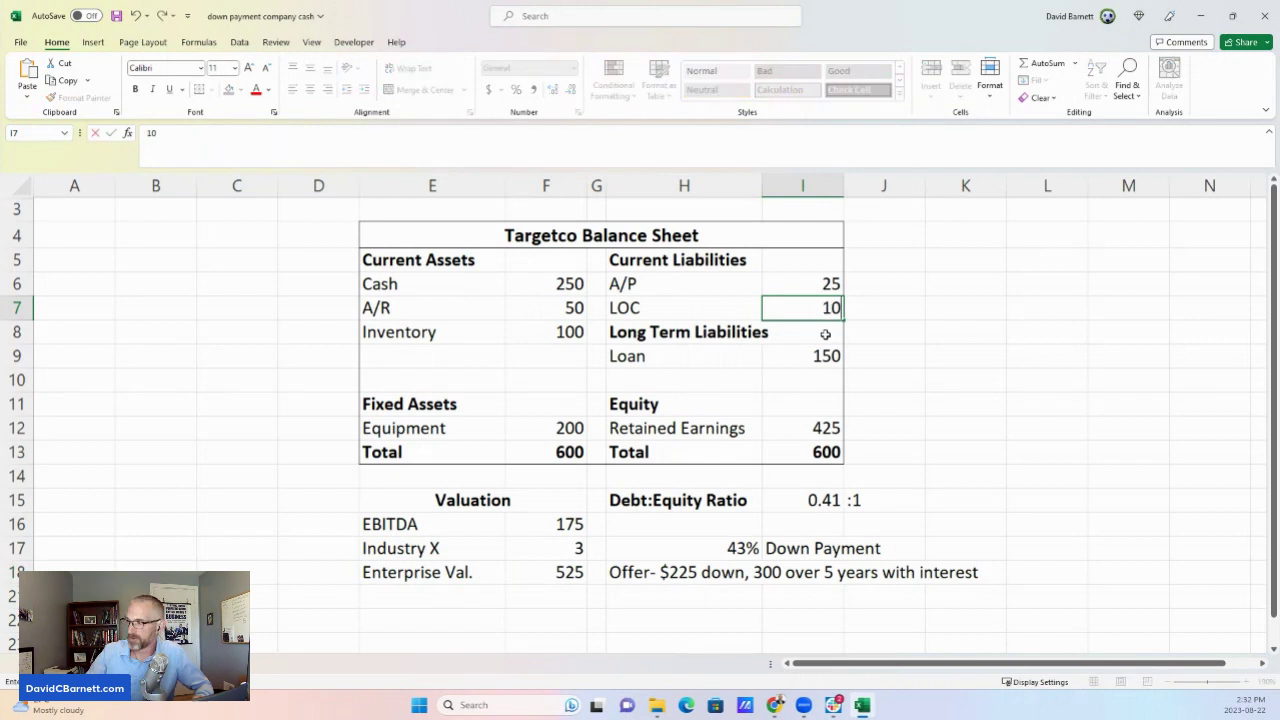
key(Return)
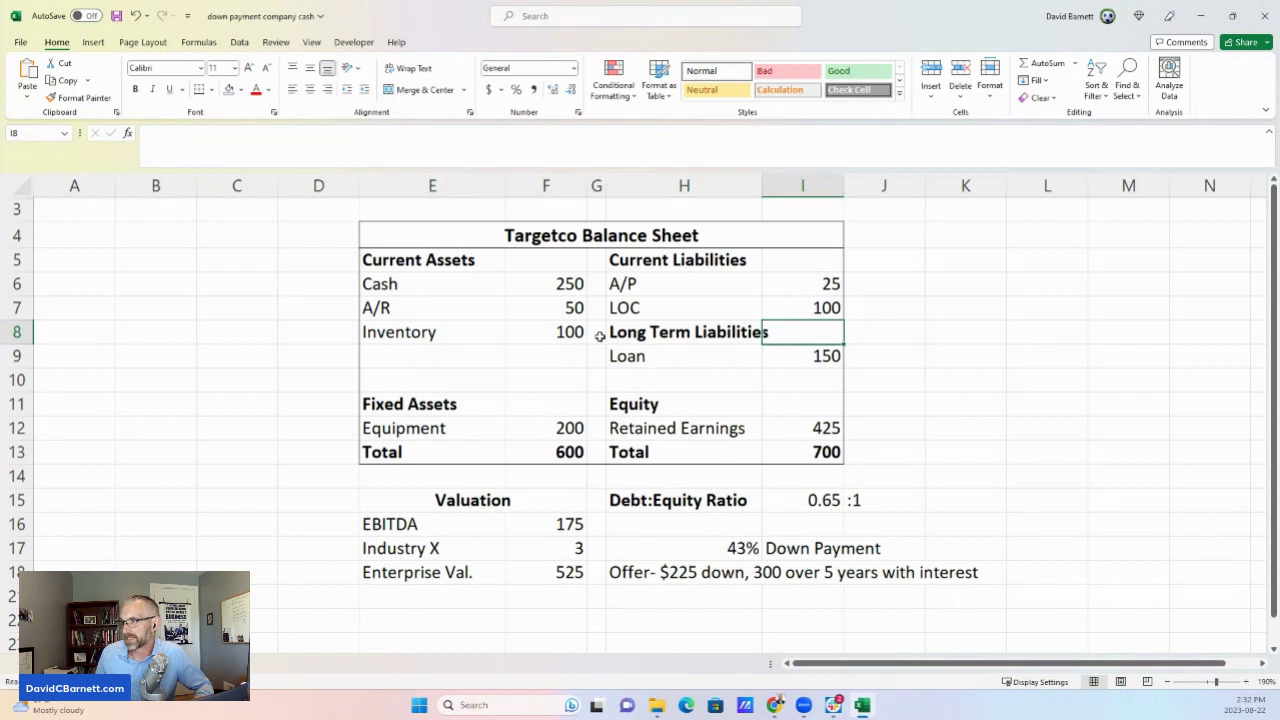
click(553, 290)
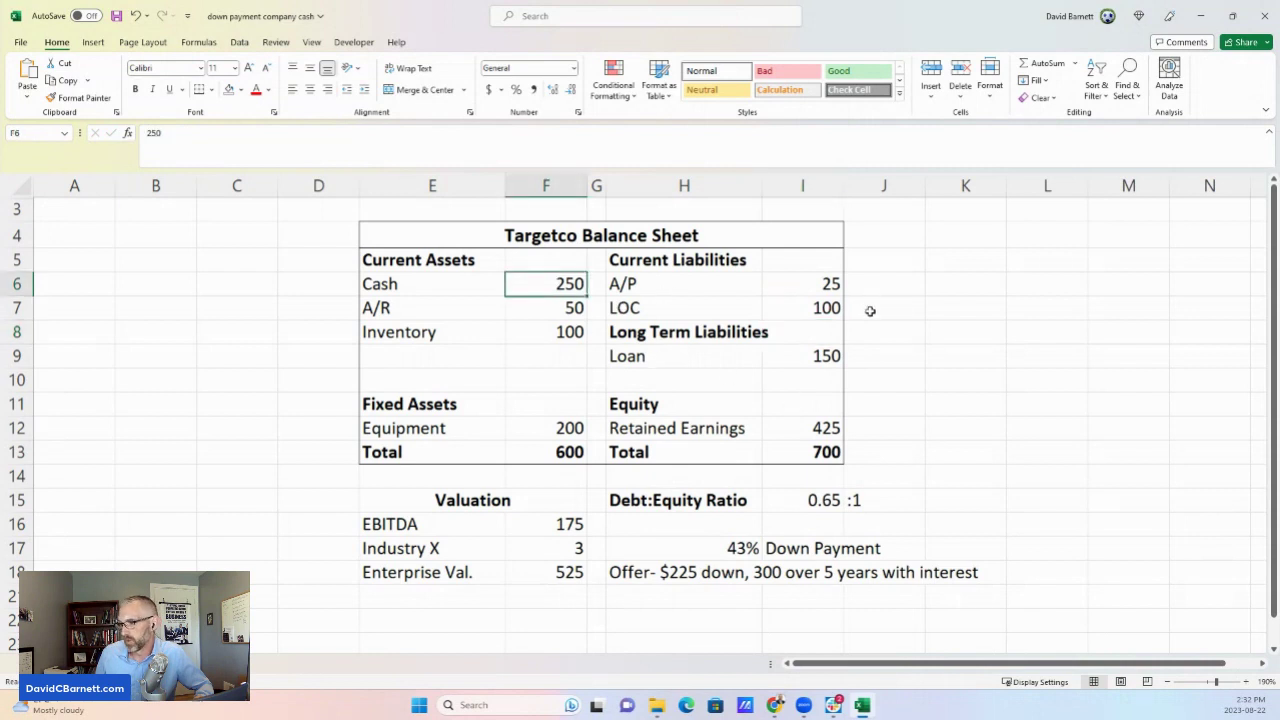
text(225)
key(Return)
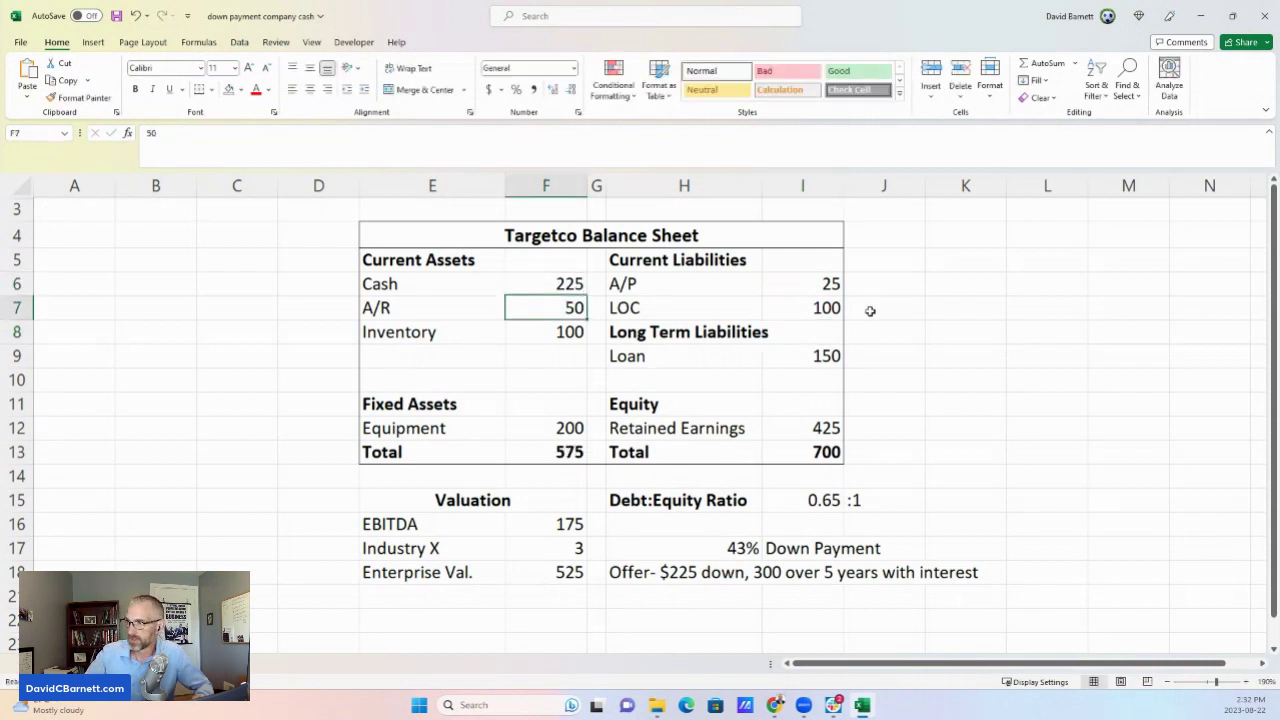
Set the Cash amount under Current Assets to 25
click(532, 283)
text(25)
key(Return)
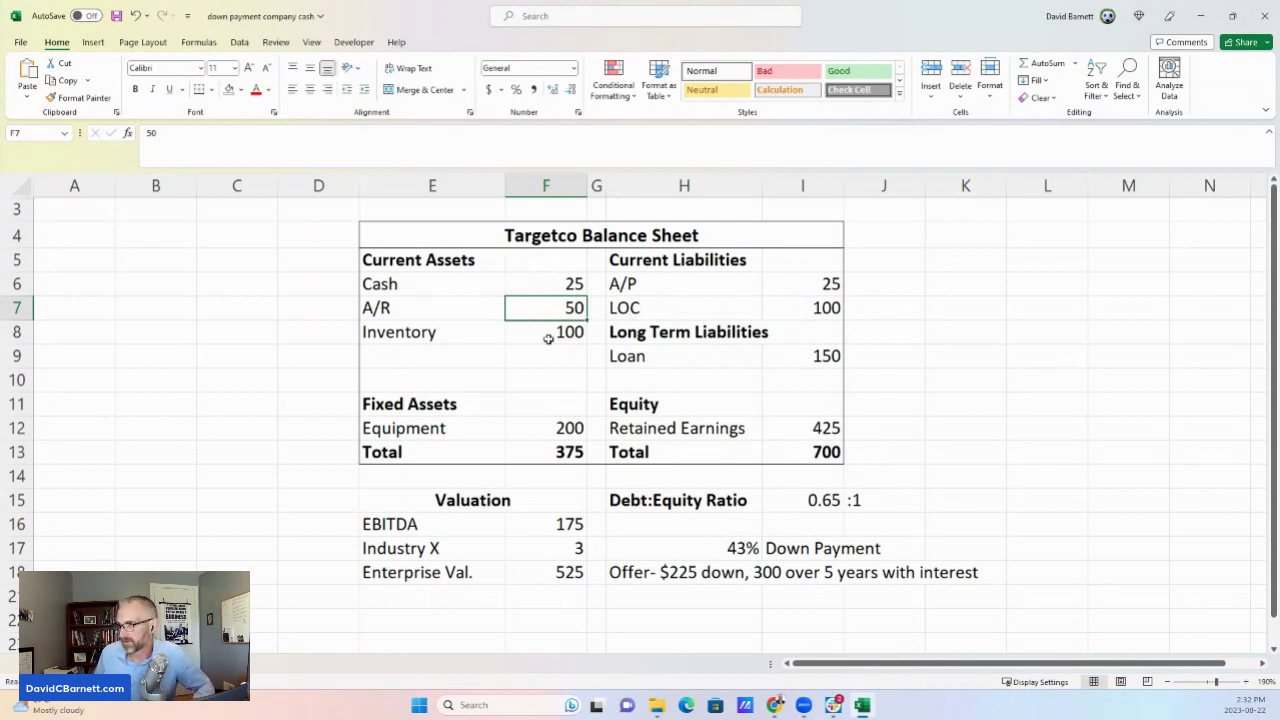
Compare the two balance sheet totals and try setting Retained Earnings to 300 to balance them
click(545, 450)
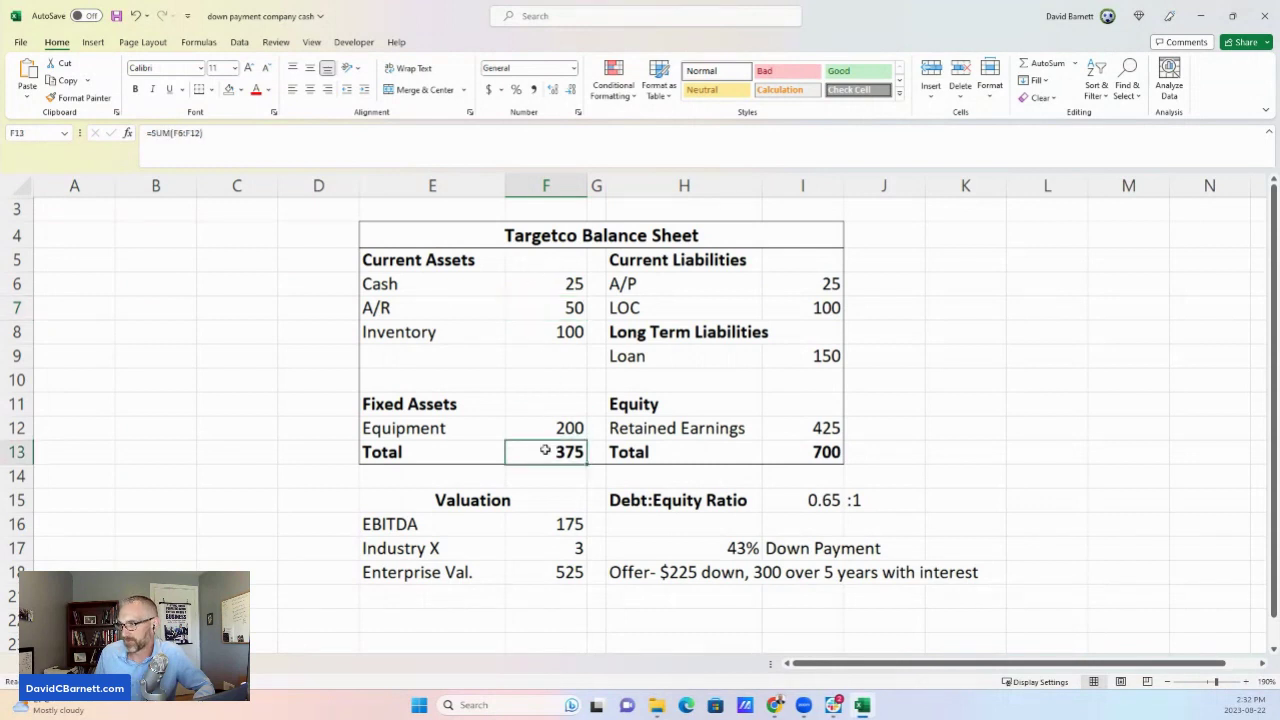
click(812, 453)
click(792, 430)
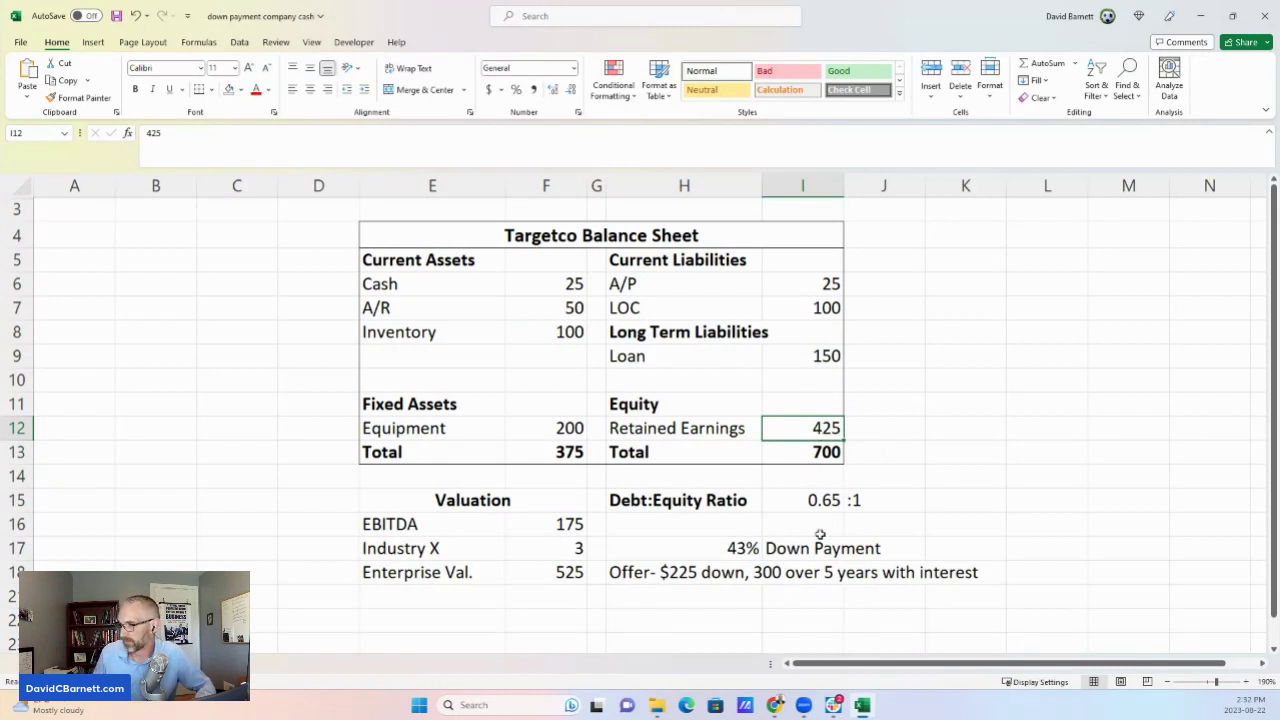
text(300)
key(Return)
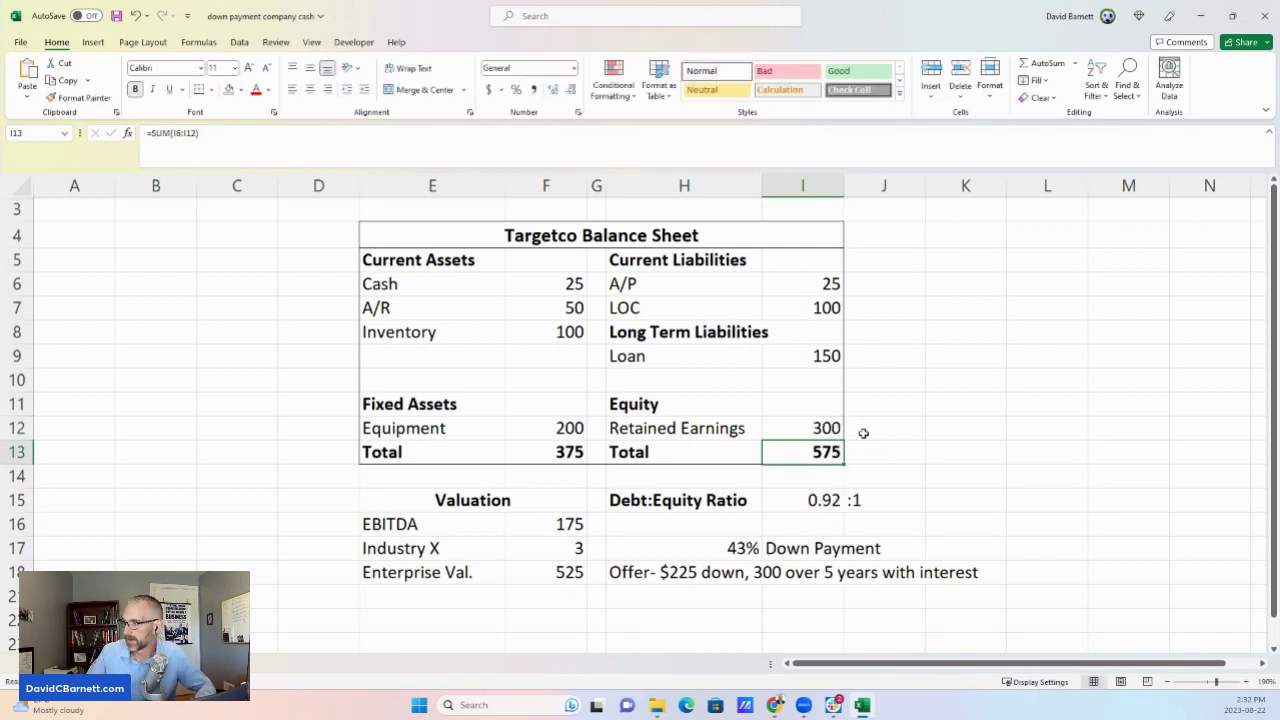
Set Retained Earnings under Equity to 100 so both sides of the balance sheet match
key(Up)
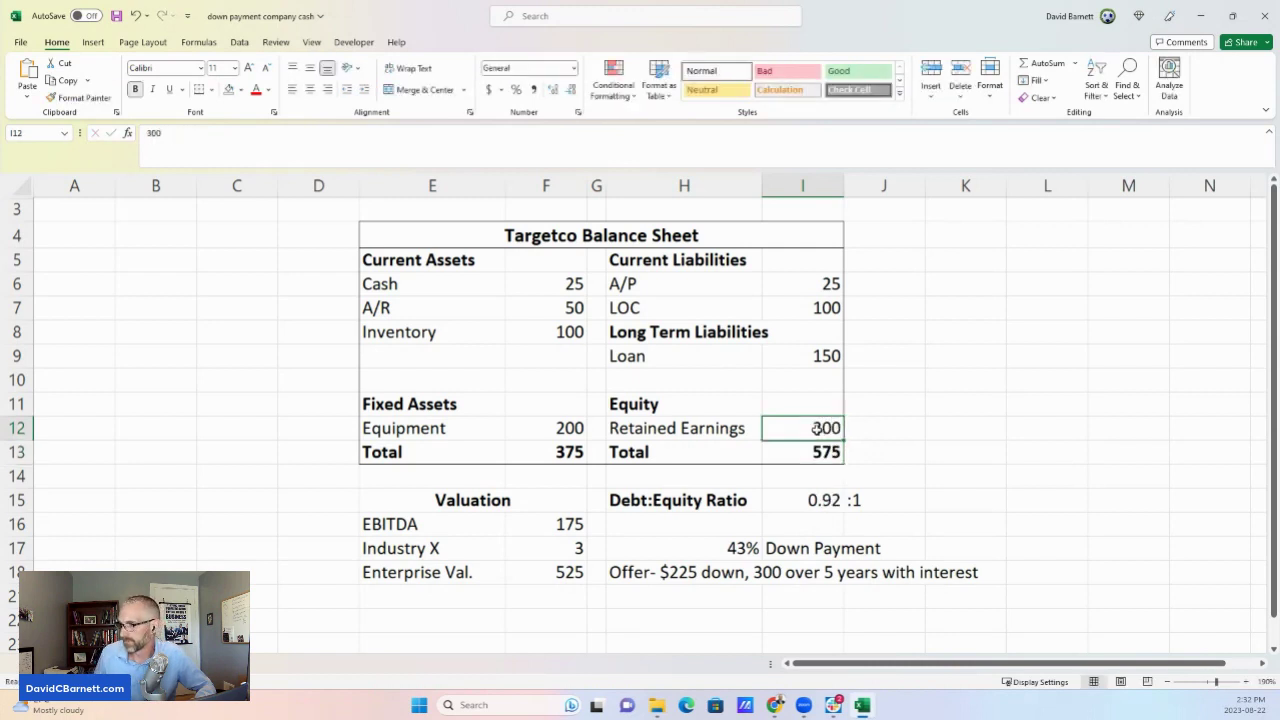
text(100)
key(Return)
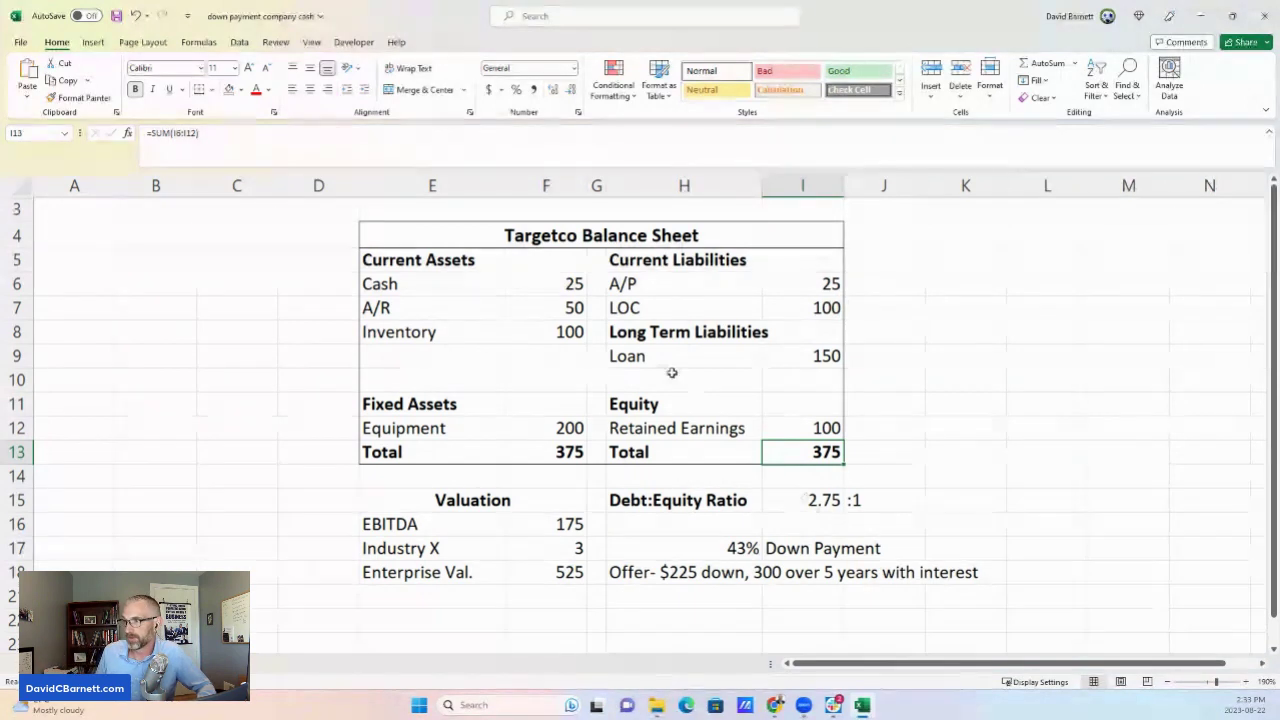
Compare the current assets in F6:F8 with the current liabilities in I6:I7, ending on the empty cell below Enterprise Val
drag(550, 286, 537, 336)
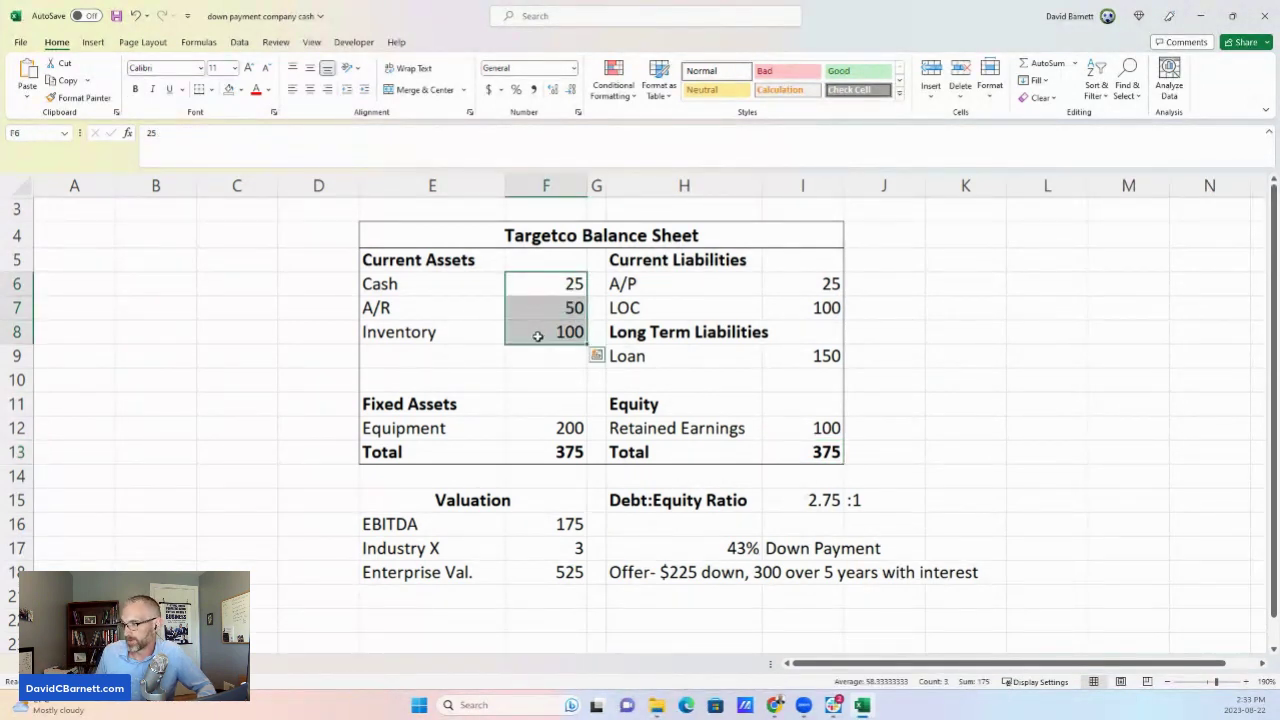
drag(795, 285, 794, 316)
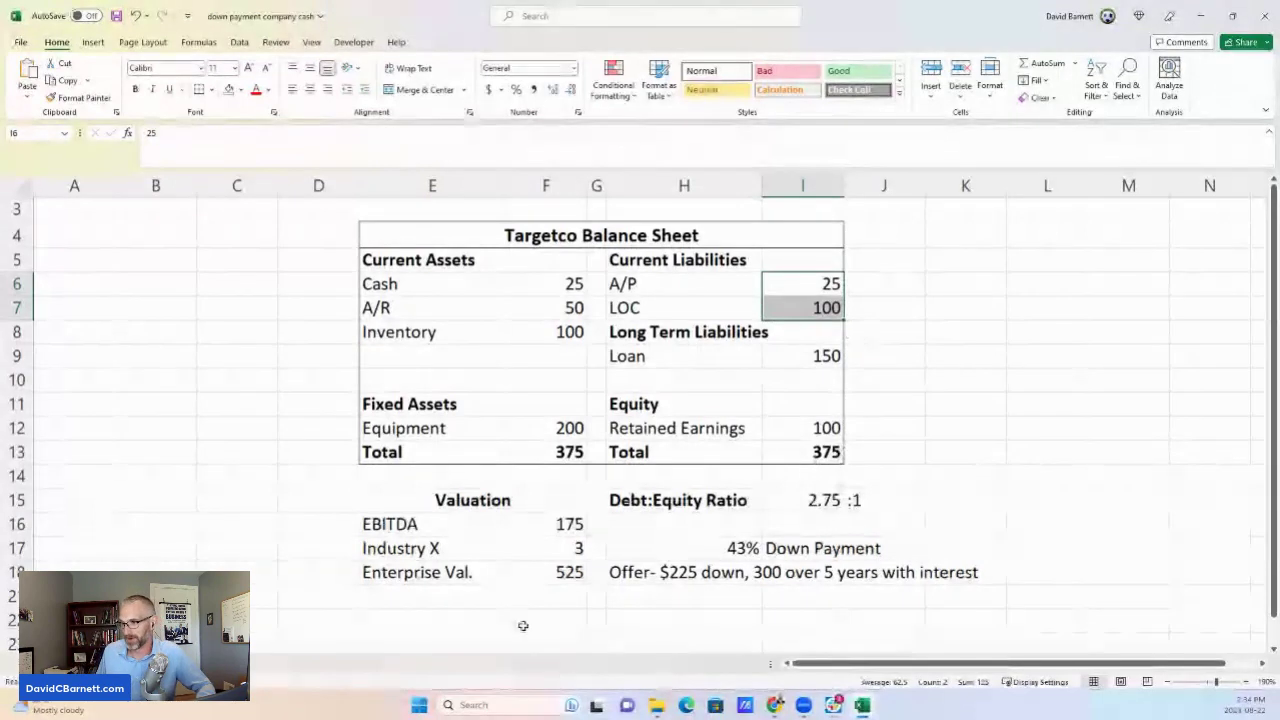
click(434, 597)
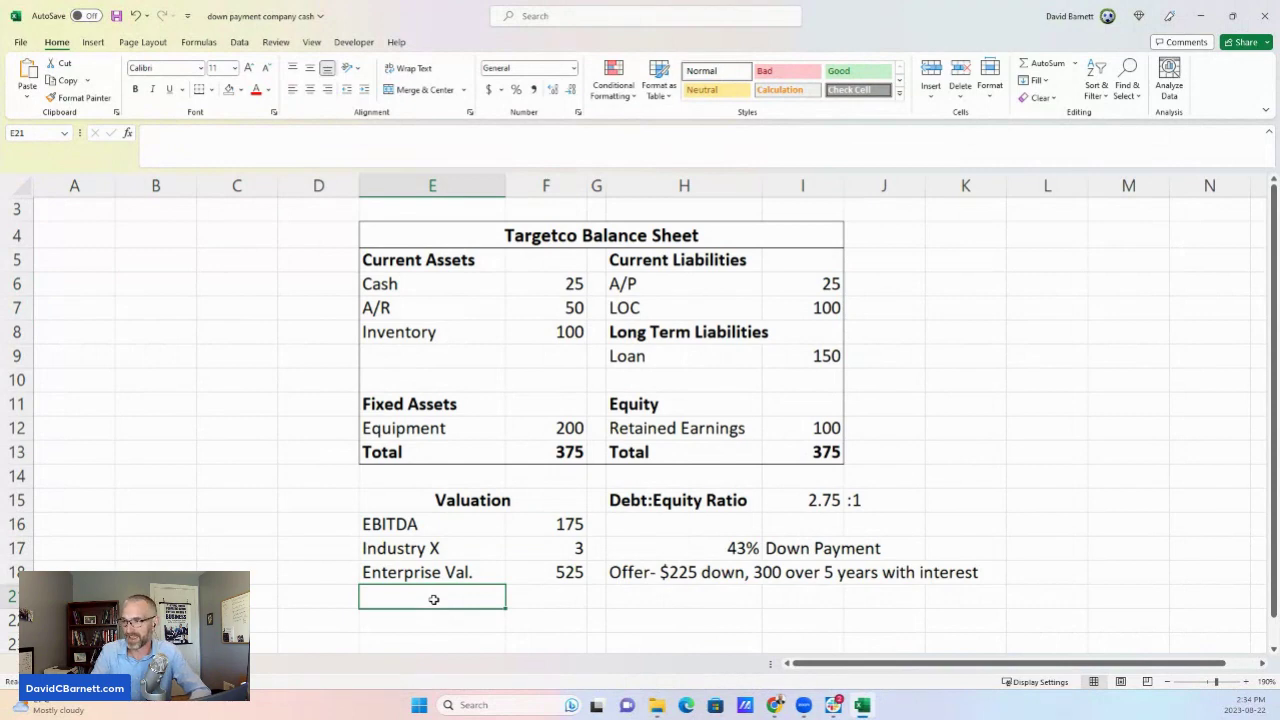
Add an Excess Capital line with the value 225 directly below Enterprise Val. in the Valuation section
text(Excess Capital)
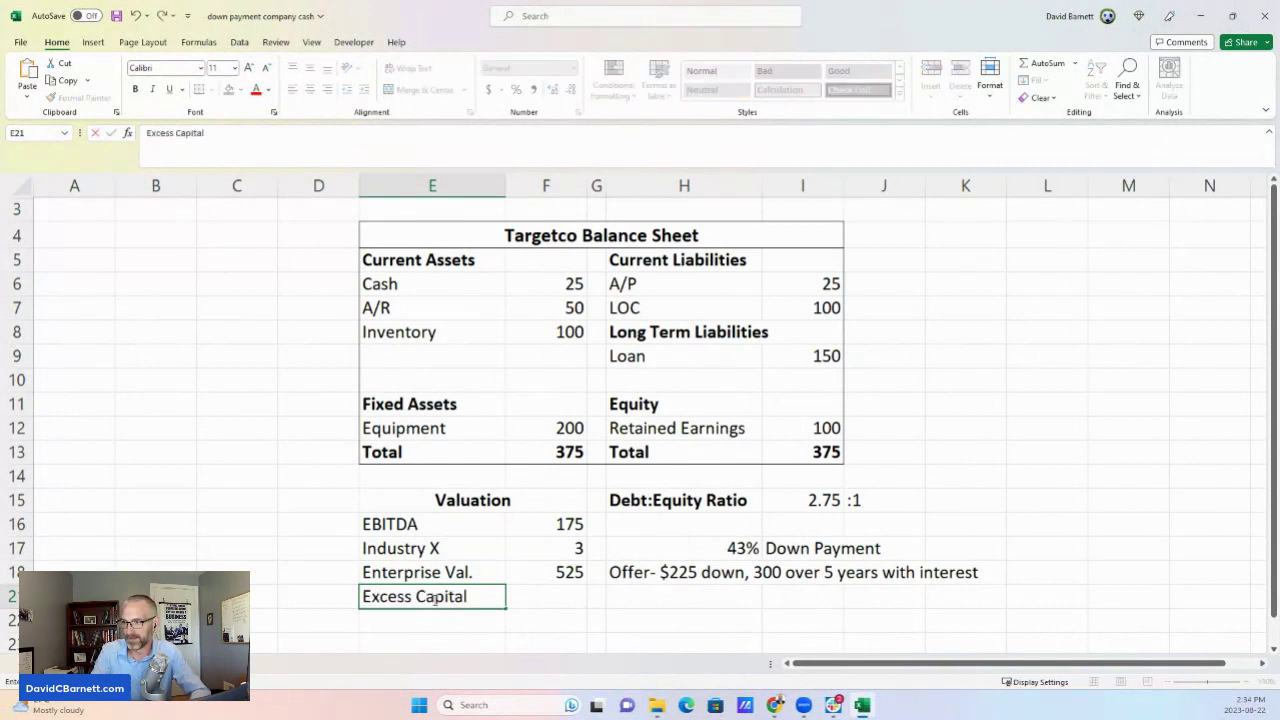
key(Tab)
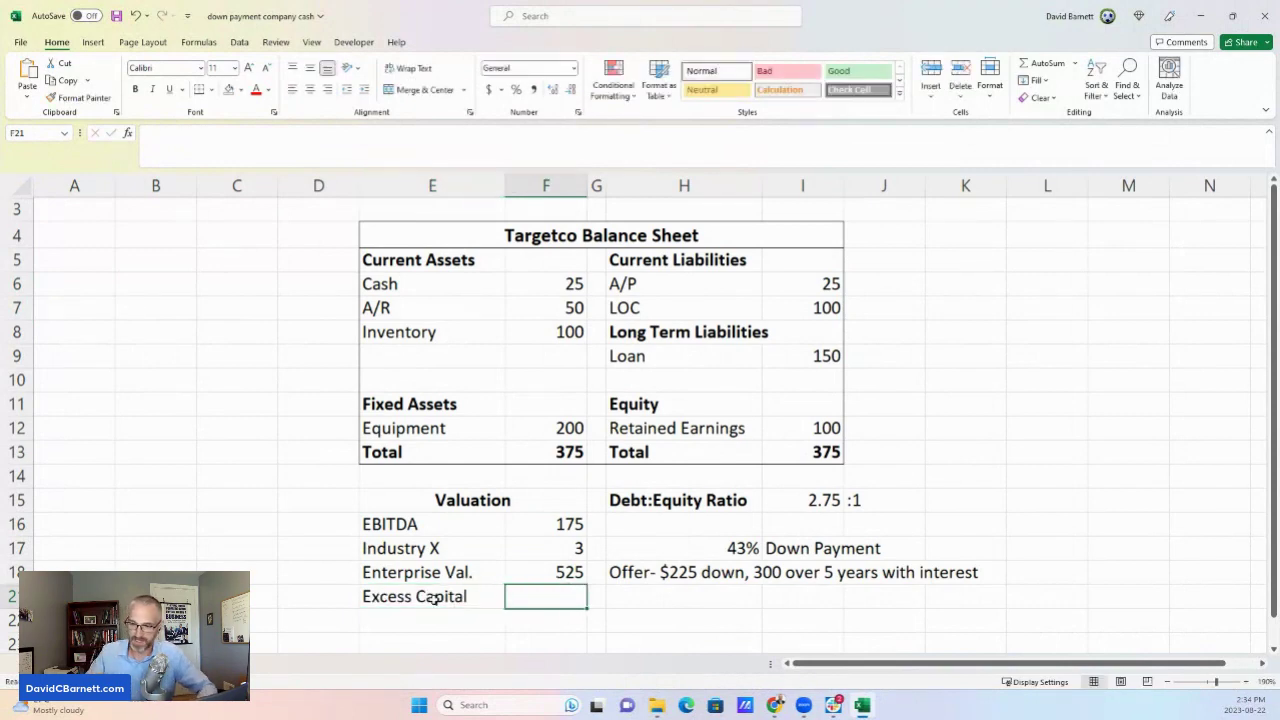
text(225)
key(Return)
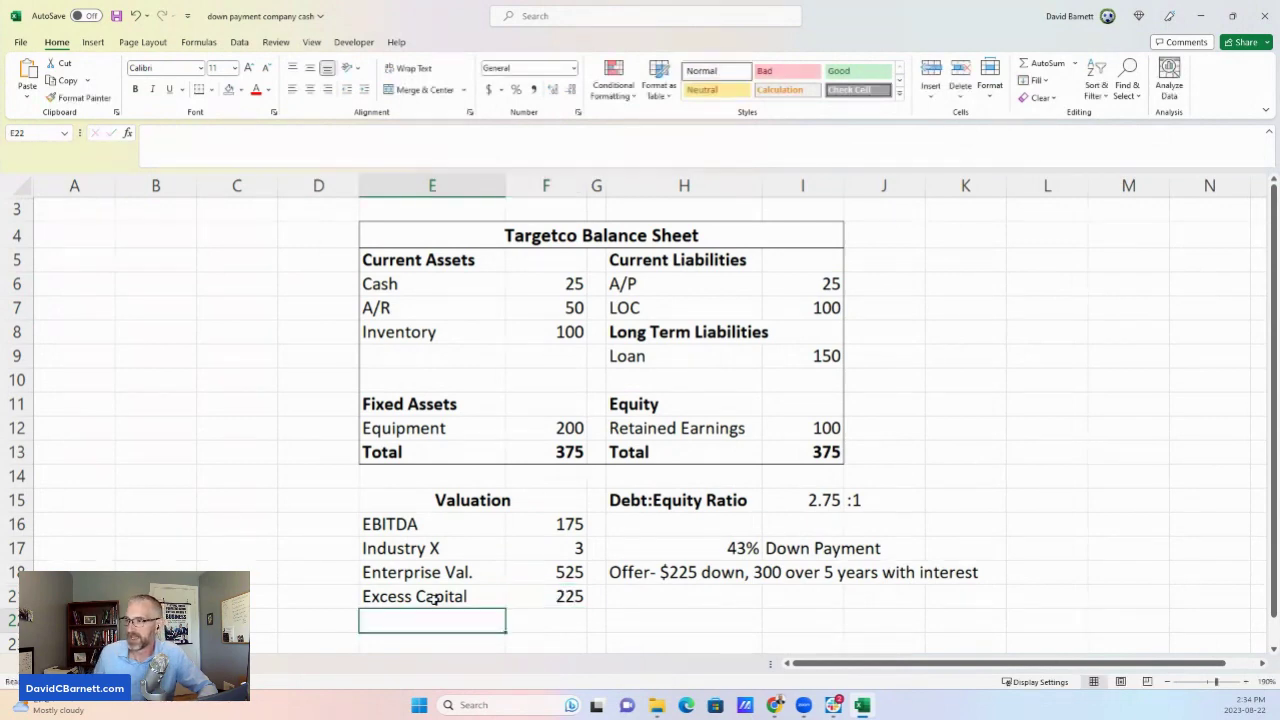
Enter a formula in F22 that adds the Enterprise Val. amount in F18 and the Excess Capital amount in F21
click(538, 619)
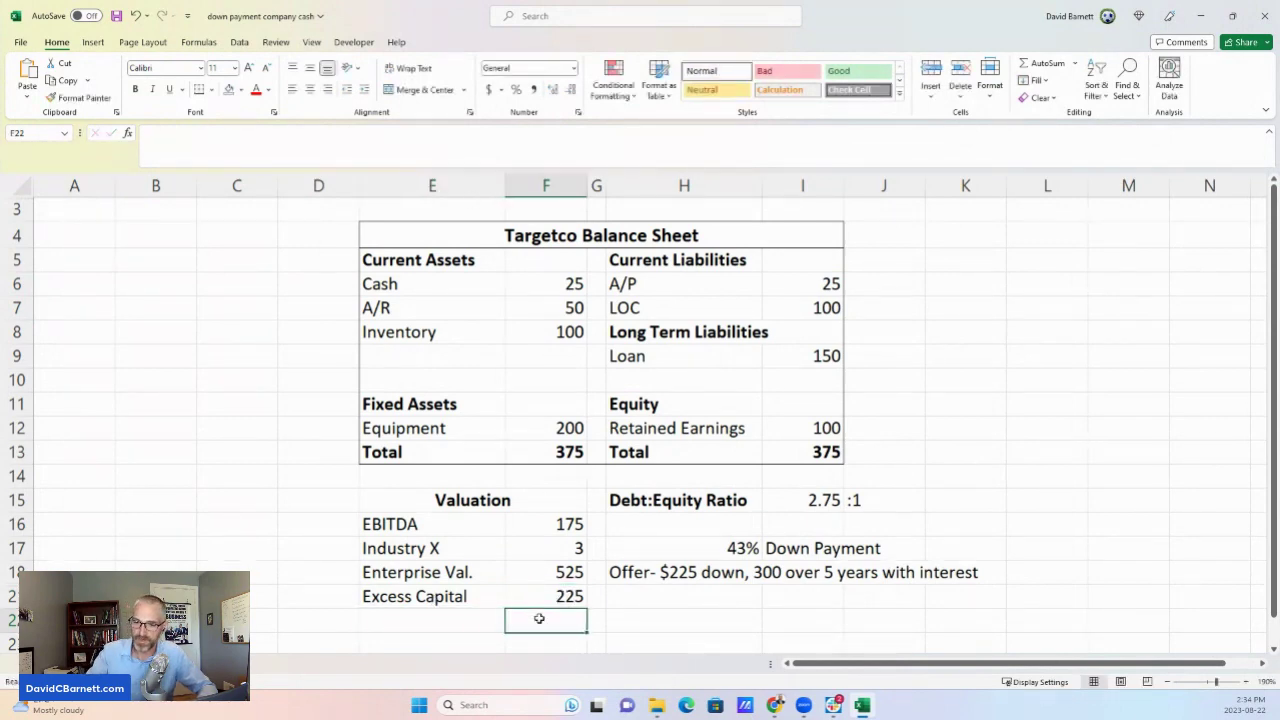
text(+)
key(Up)
key(Up)
text(+)
key(Up)
key(Return)
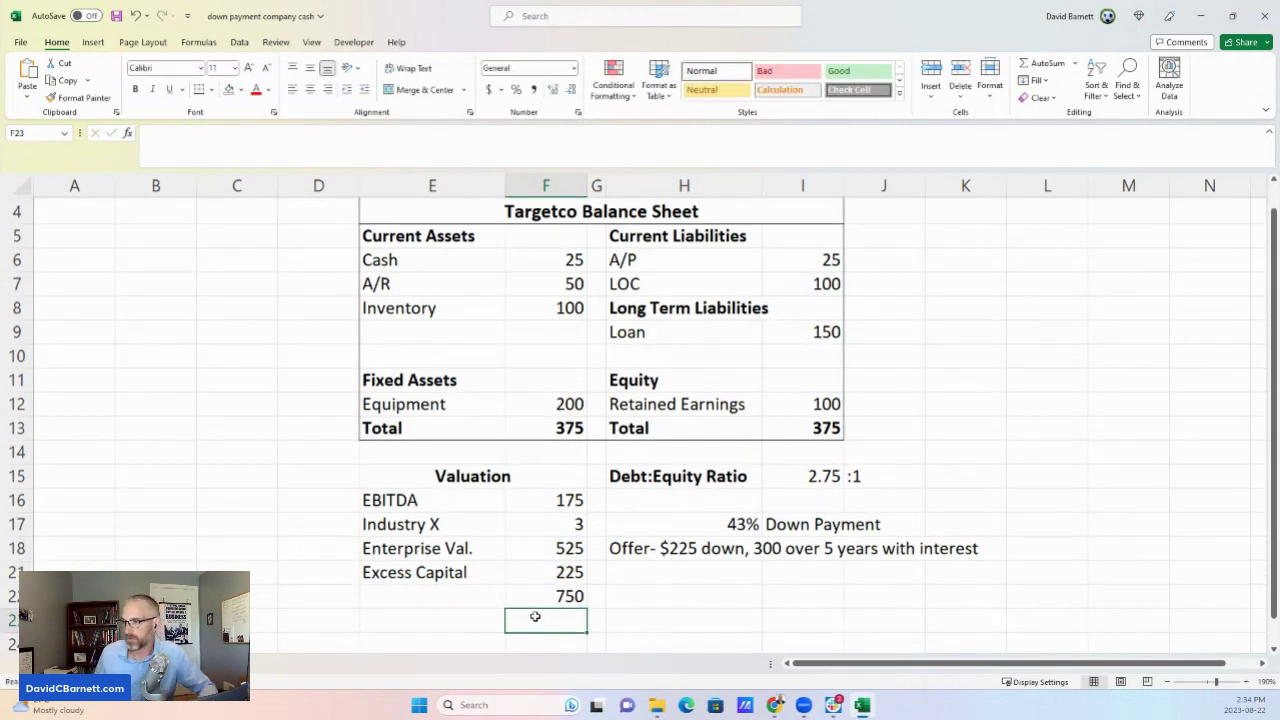
Label the sum below Excess Capital as "Share value" in E22 and select its amount
click(445, 601)
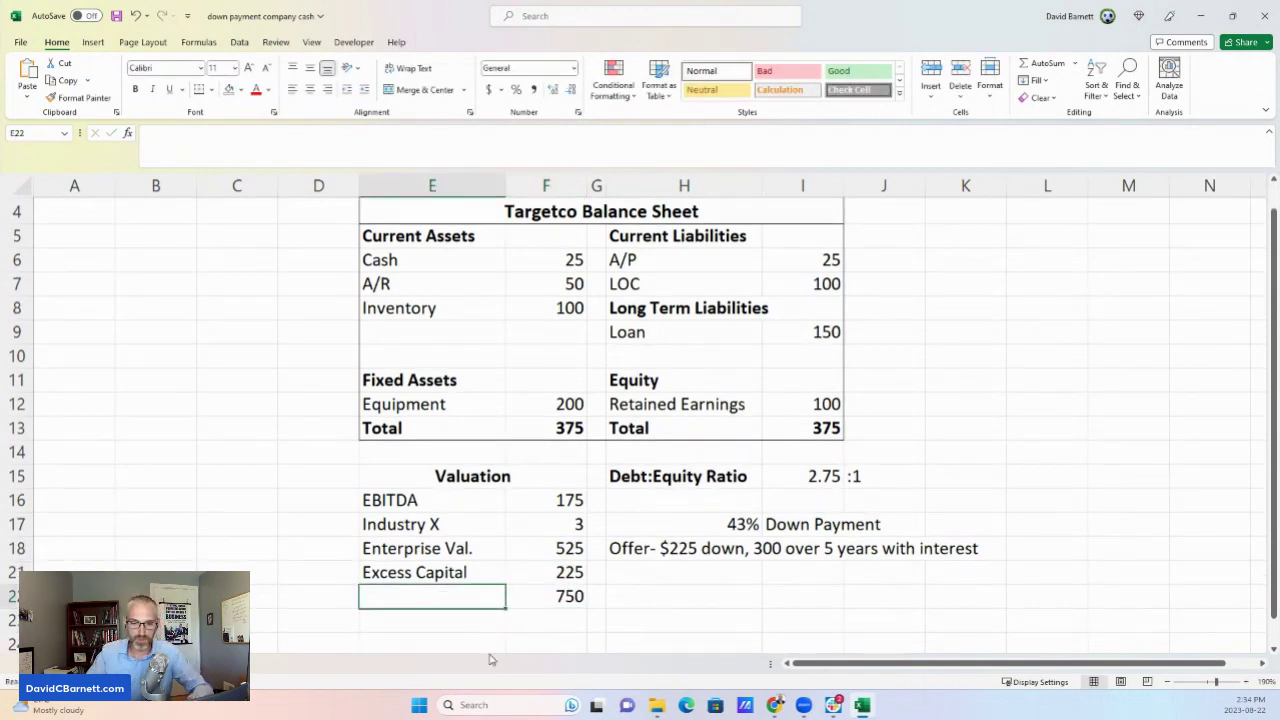
text(Share value)
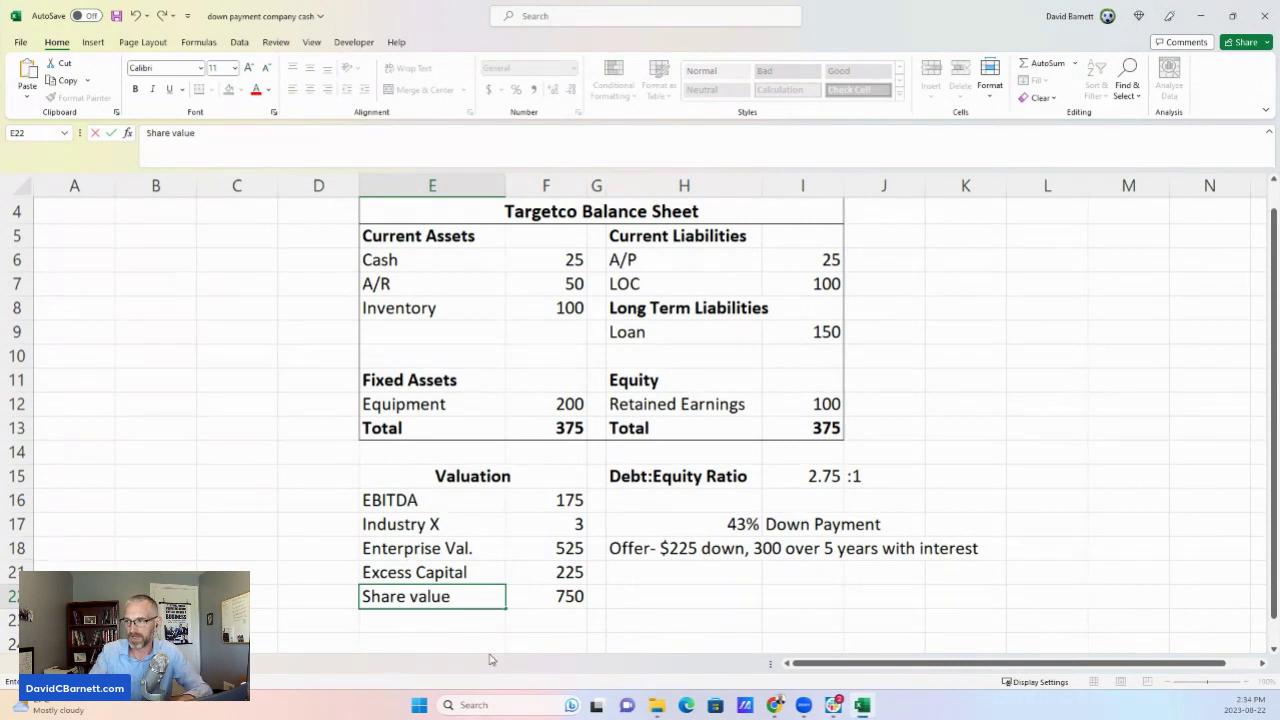
scroll(551, 531, up, 1)
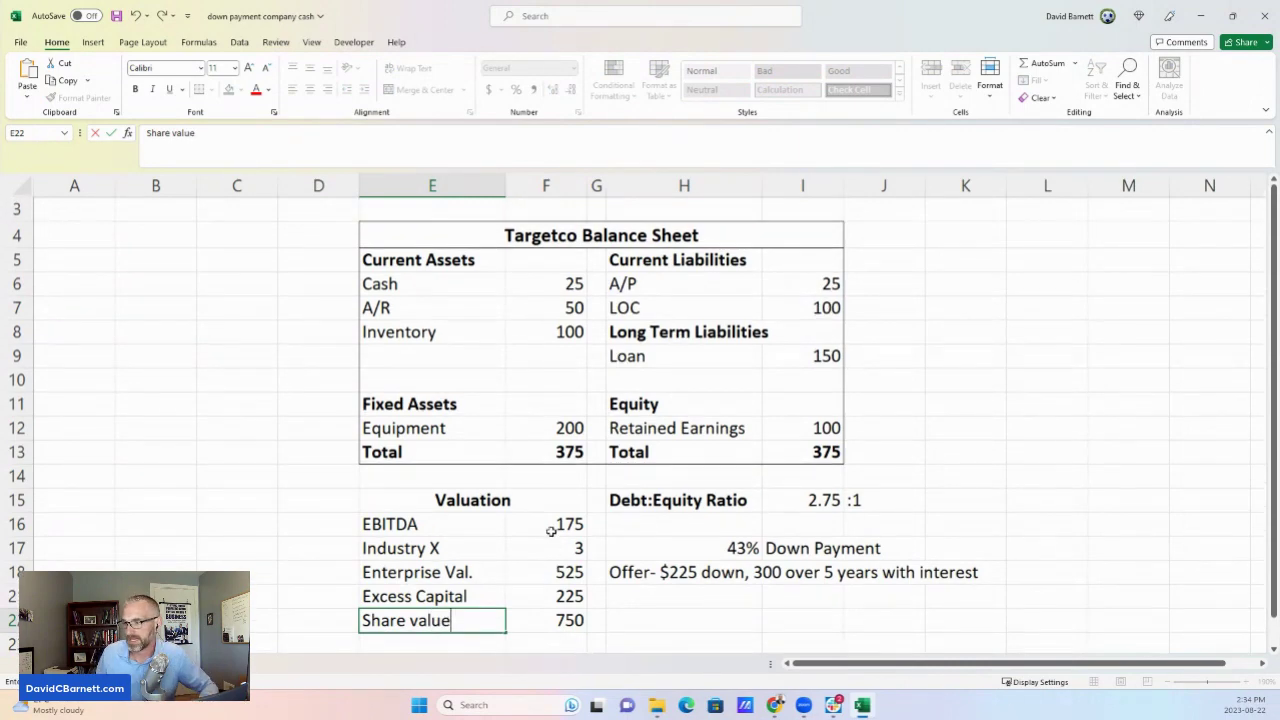
click(568, 621)
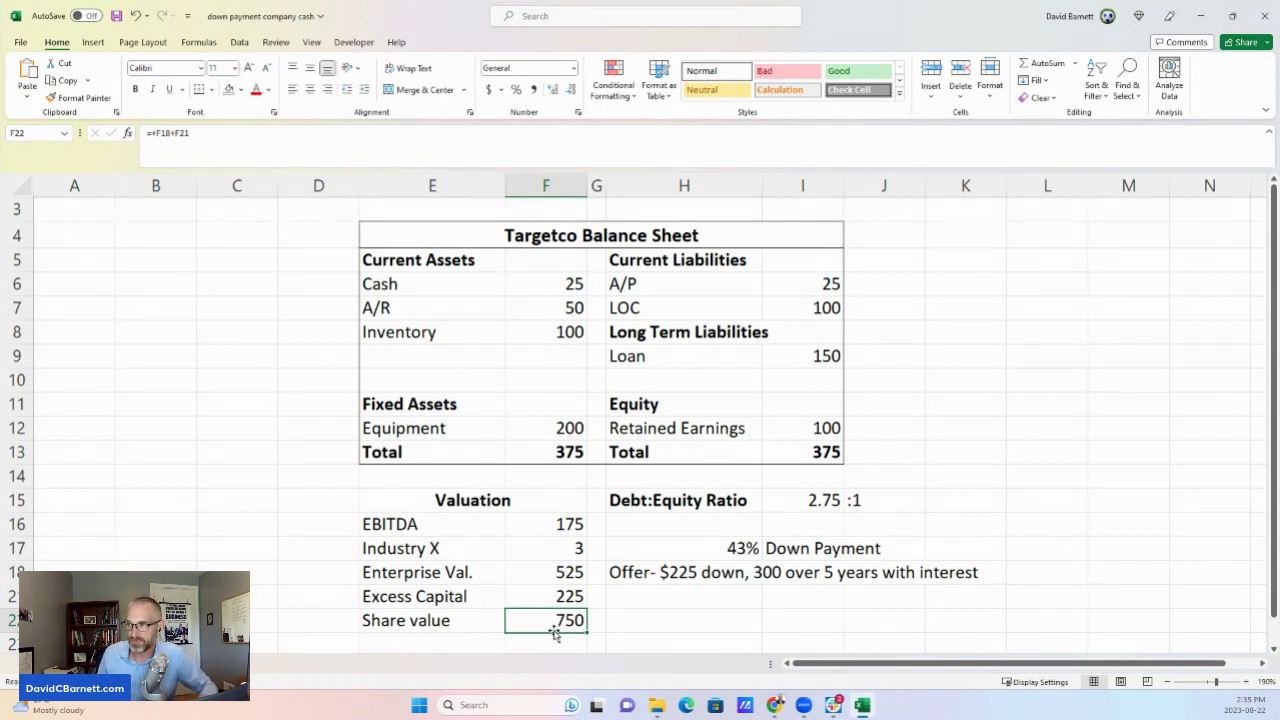
Set Cash under Current Assets to 250 and clear the LOC amount under Current Liabilities
click(541, 285)
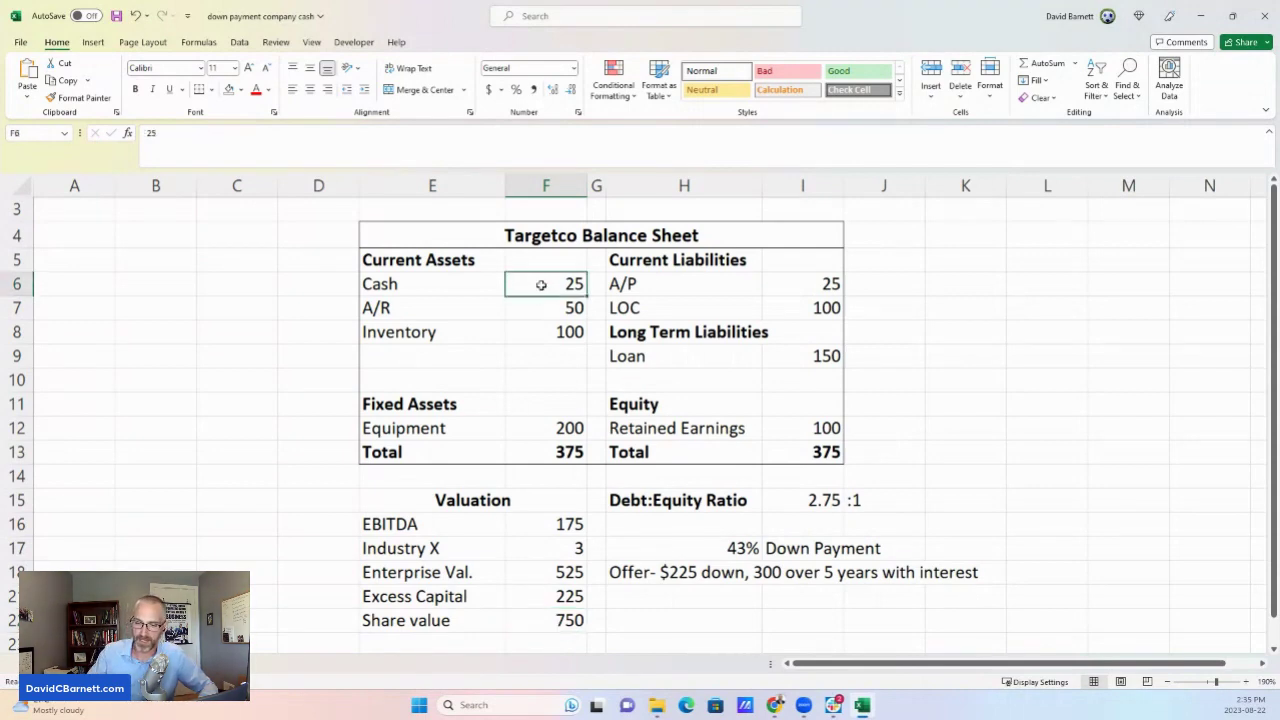
double_click(541, 285)
text(0)
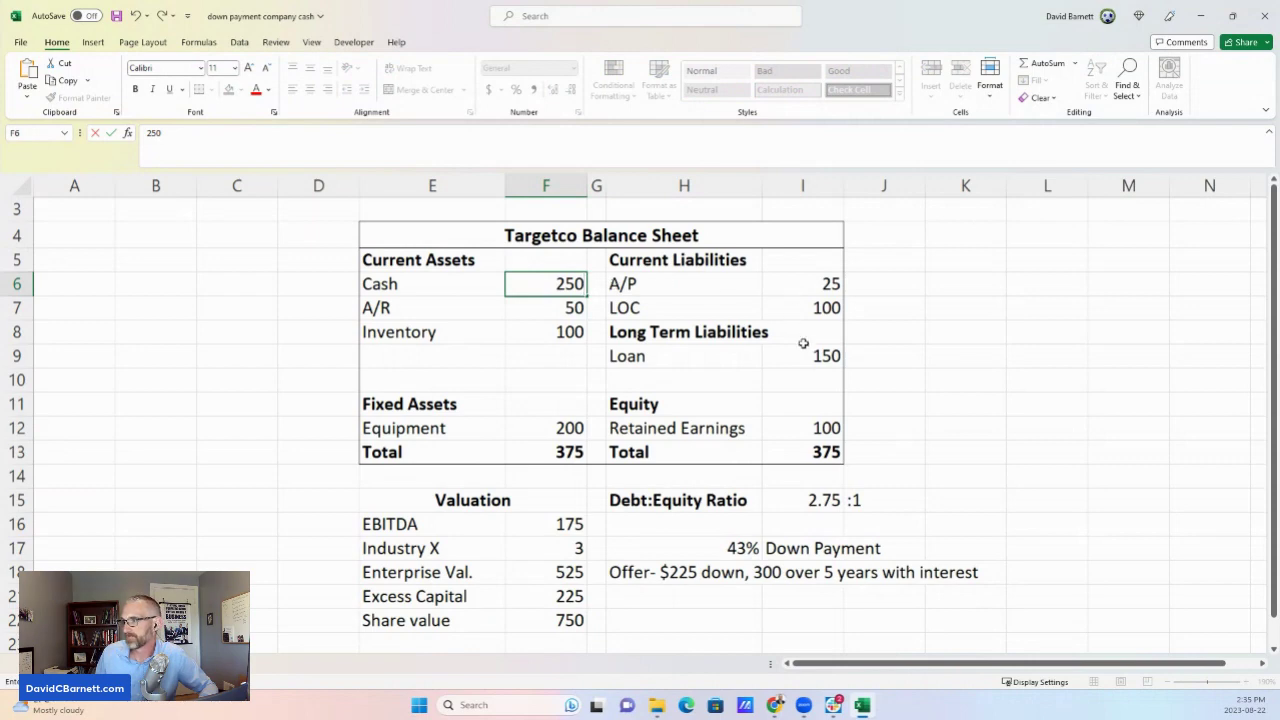
click(789, 307)
key(Delete)
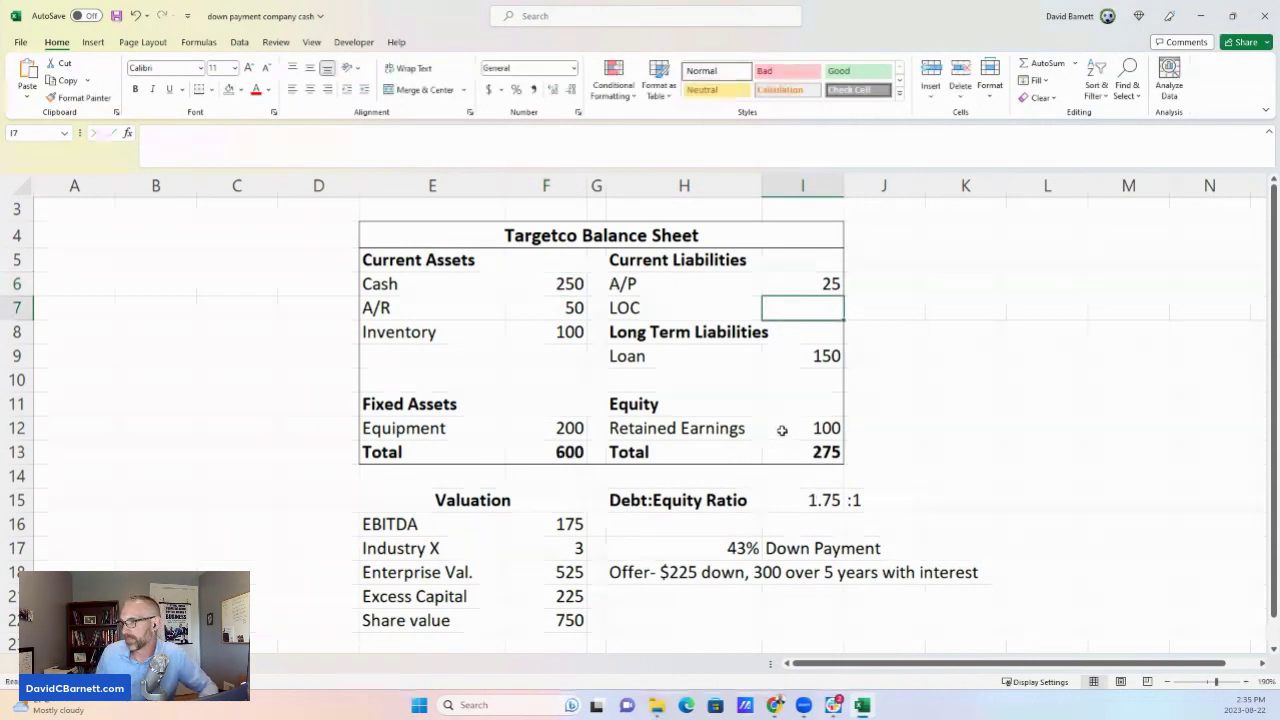
Try setting Retained Earnings under Equity to 325 to balance the two totals
click(782, 430)
text(325)
key(Return)
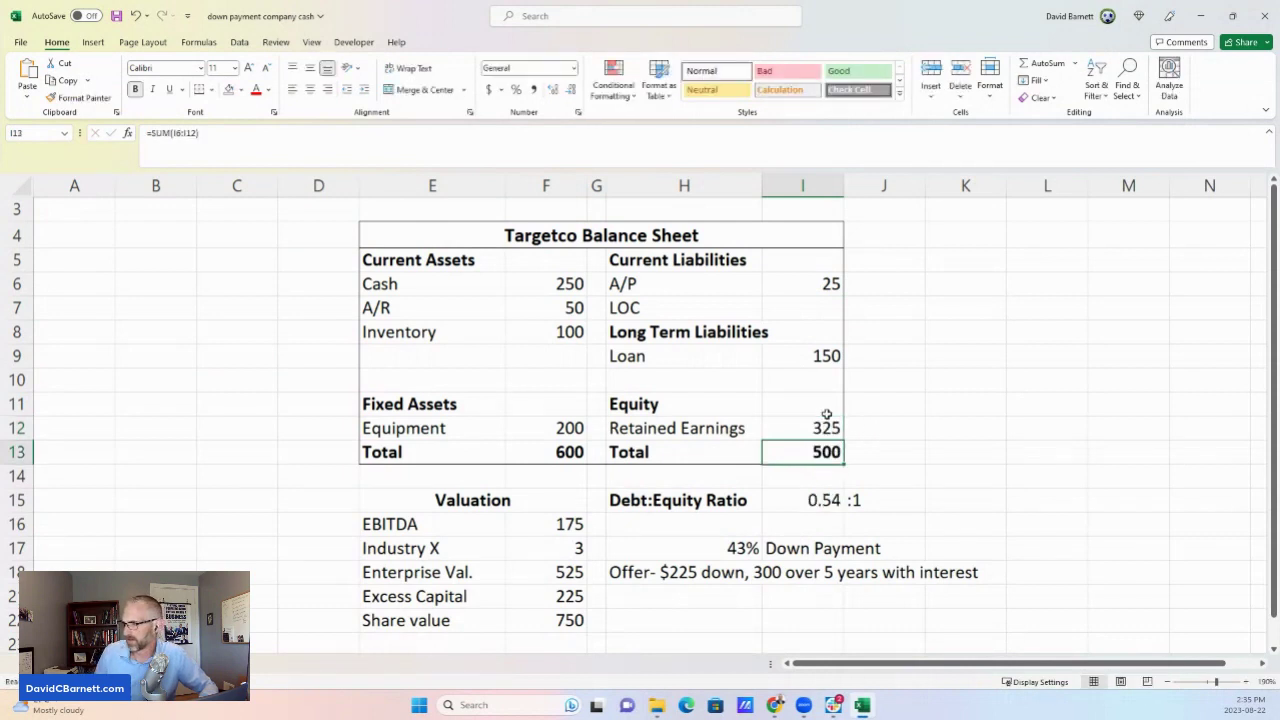
Set Retained Earnings under Equity to 425 to balance the sheet, and select the Share value amount
click(771, 428)
text(425)
key(Return)
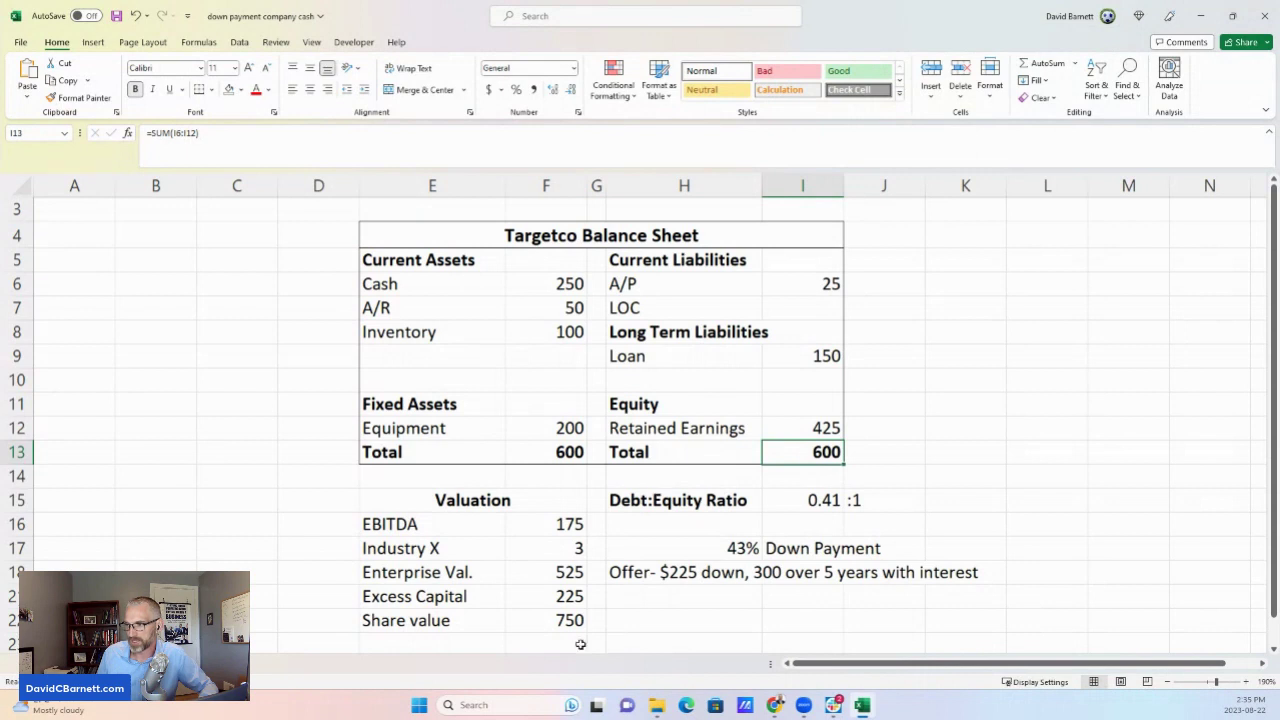
click(527, 624)
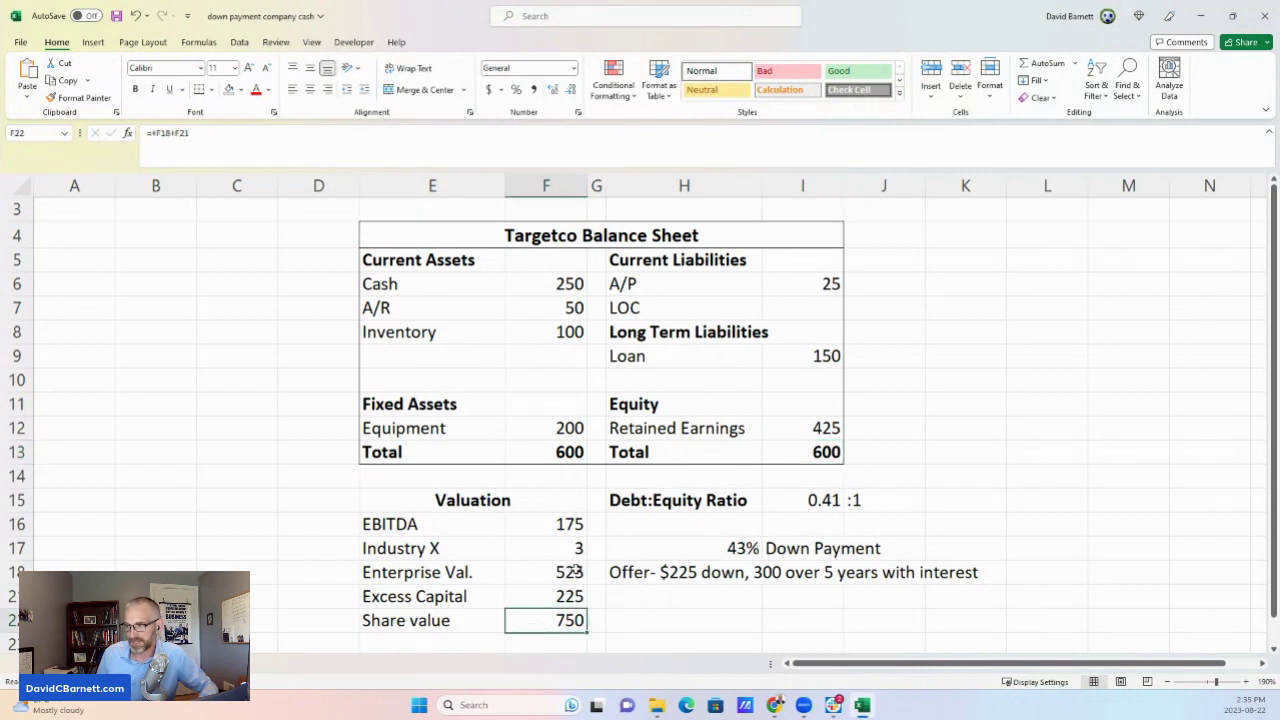